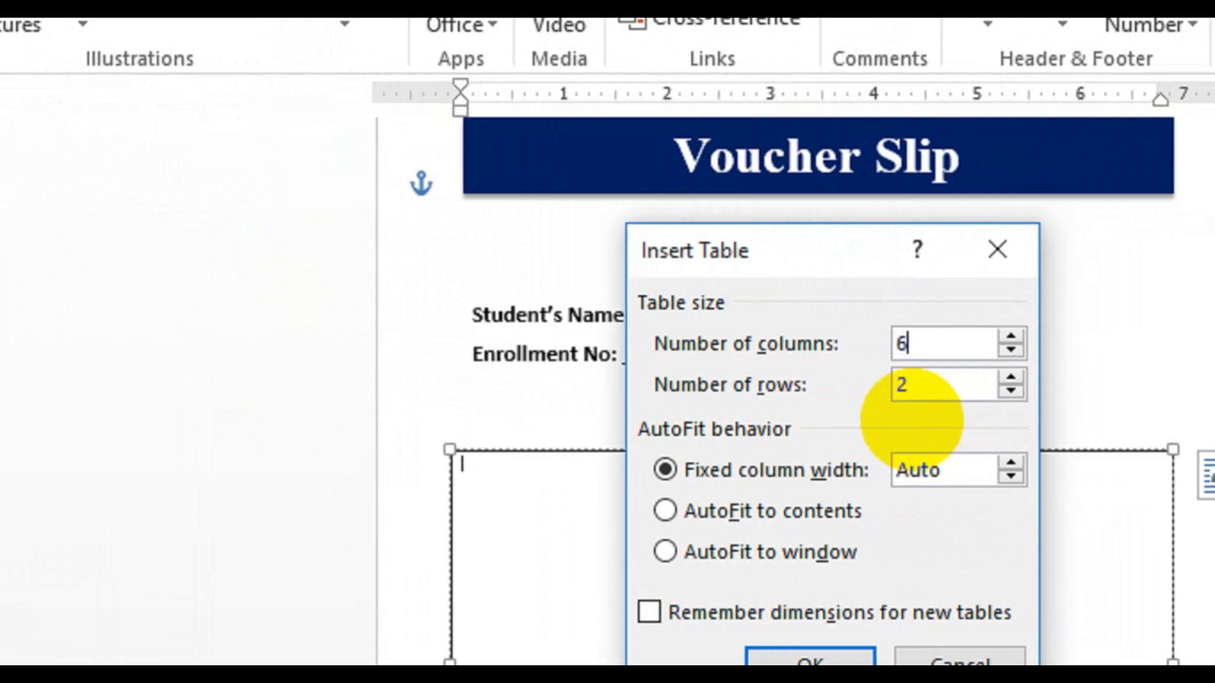
# - Try a table of 6 columns and 25 rows in the text box, extending the box downward to fit it
pyautogui.press('Tab')
pyautogui.write('25')
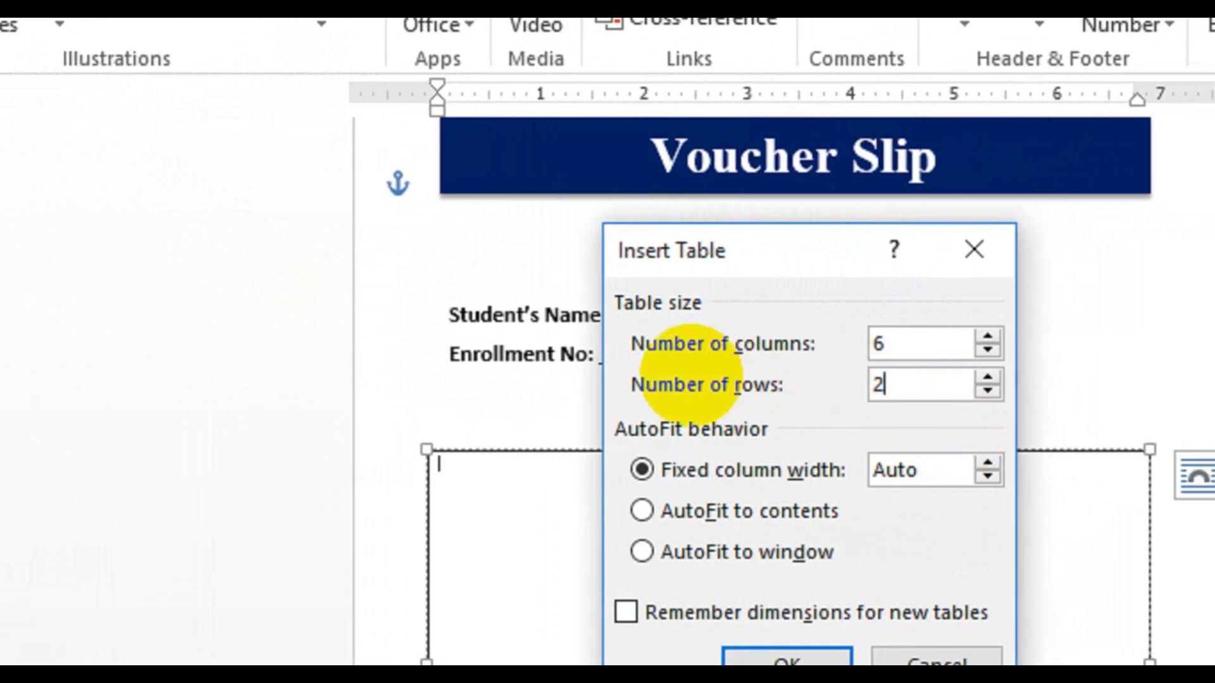
pyautogui.press('Return')
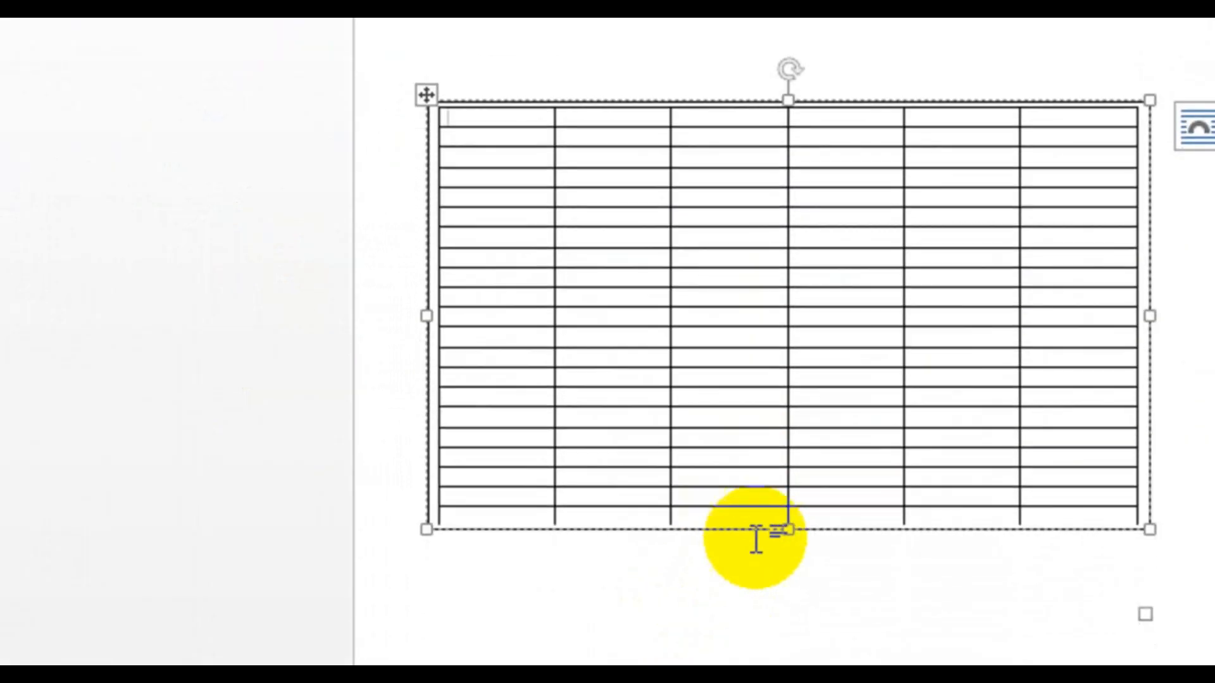
pyautogui.moveTo(788, 506); pyautogui.dragTo(789, 624)
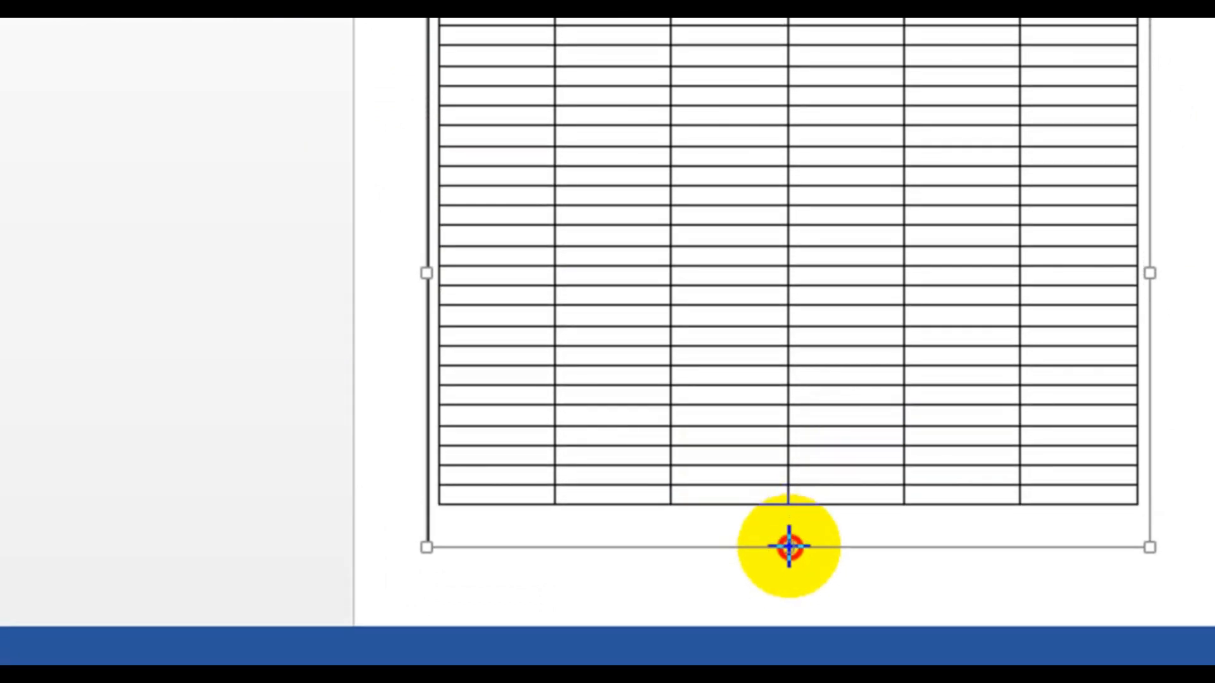
pyautogui.moveTo(799, 522); pyautogui.dragTo(838, 478)
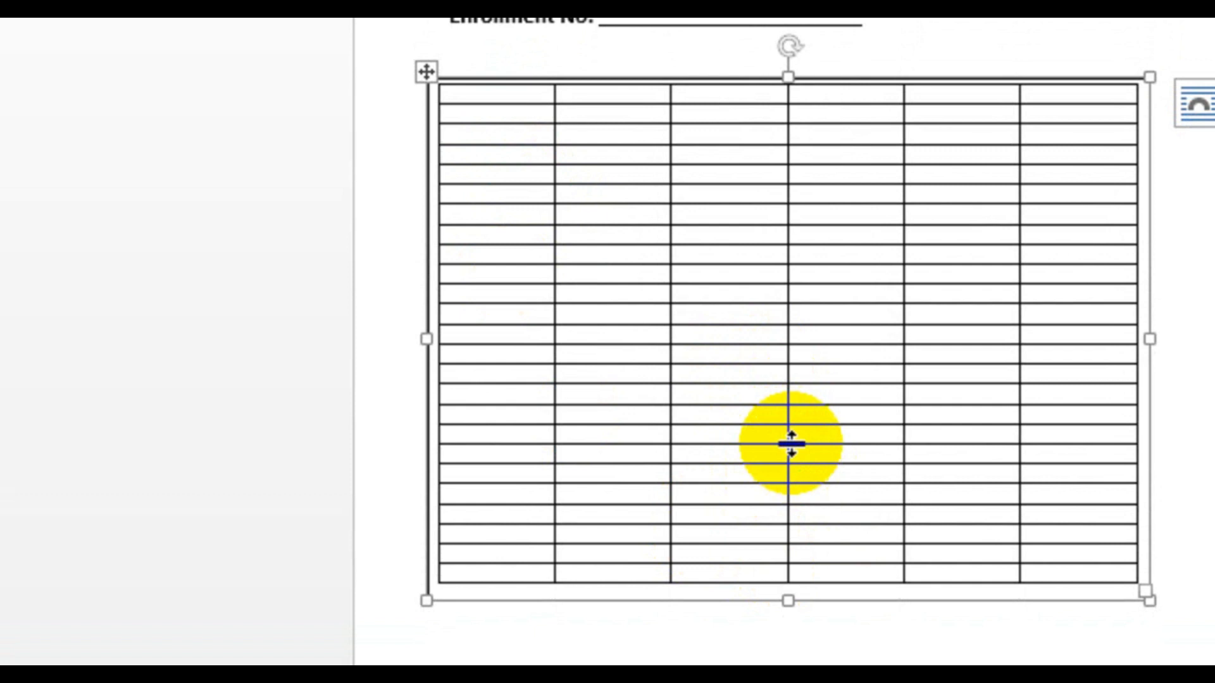
# - Undo the text box resizing and the 25-row table insertion
pyautogui.hotkey('ctrl', 'z')
pyautogui.hotkey('ctrl', 'z')
pyautogui.hotkey('ctrl', 'z')
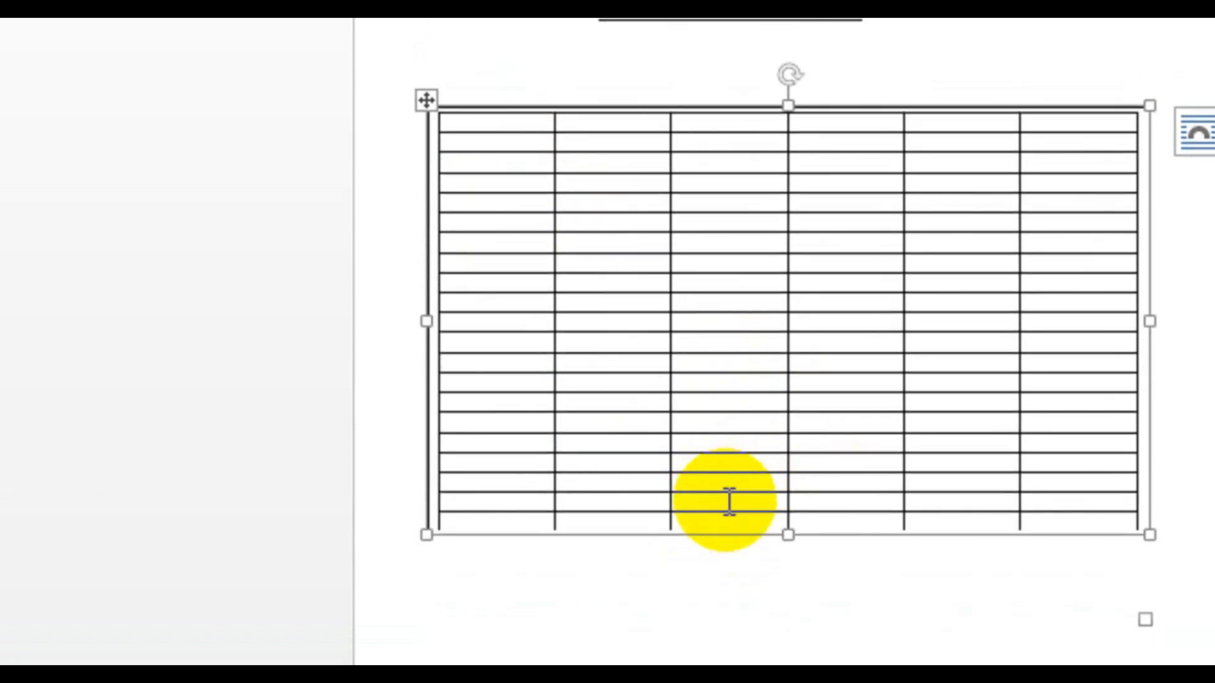
# - Insert a table with 6 columns and 15 rows in the empty text box below the enrollment line
pyautogui.click(142, 82)
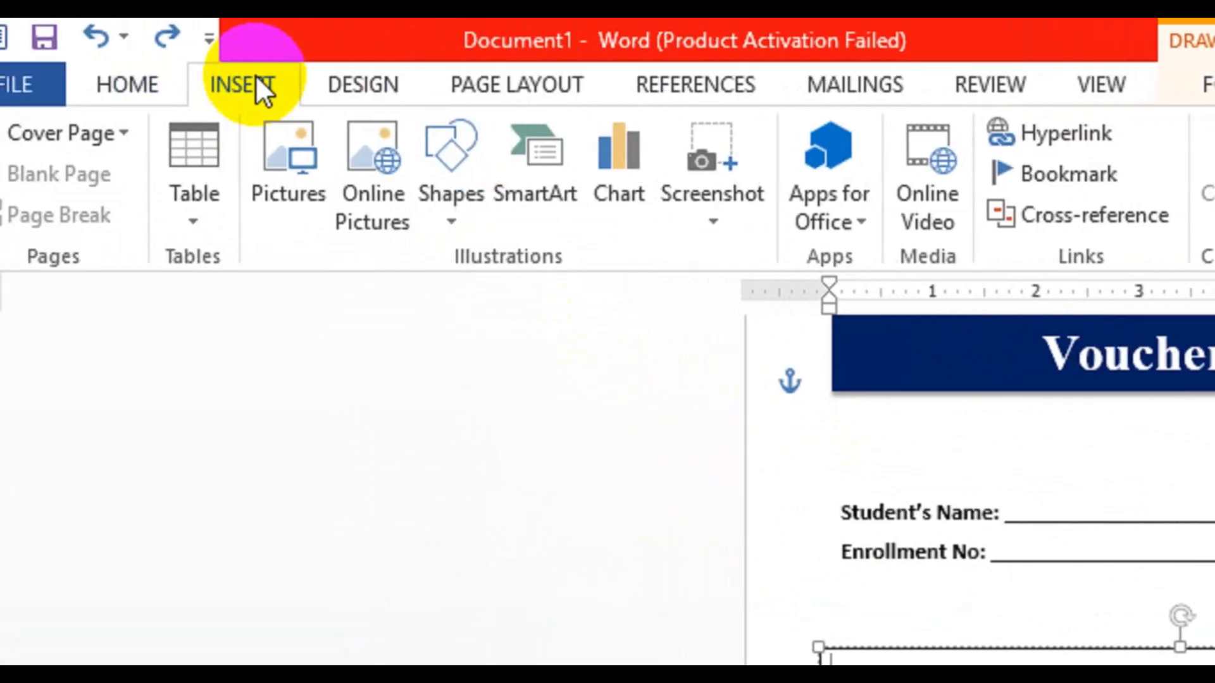
pyautogui.click(276, 213)
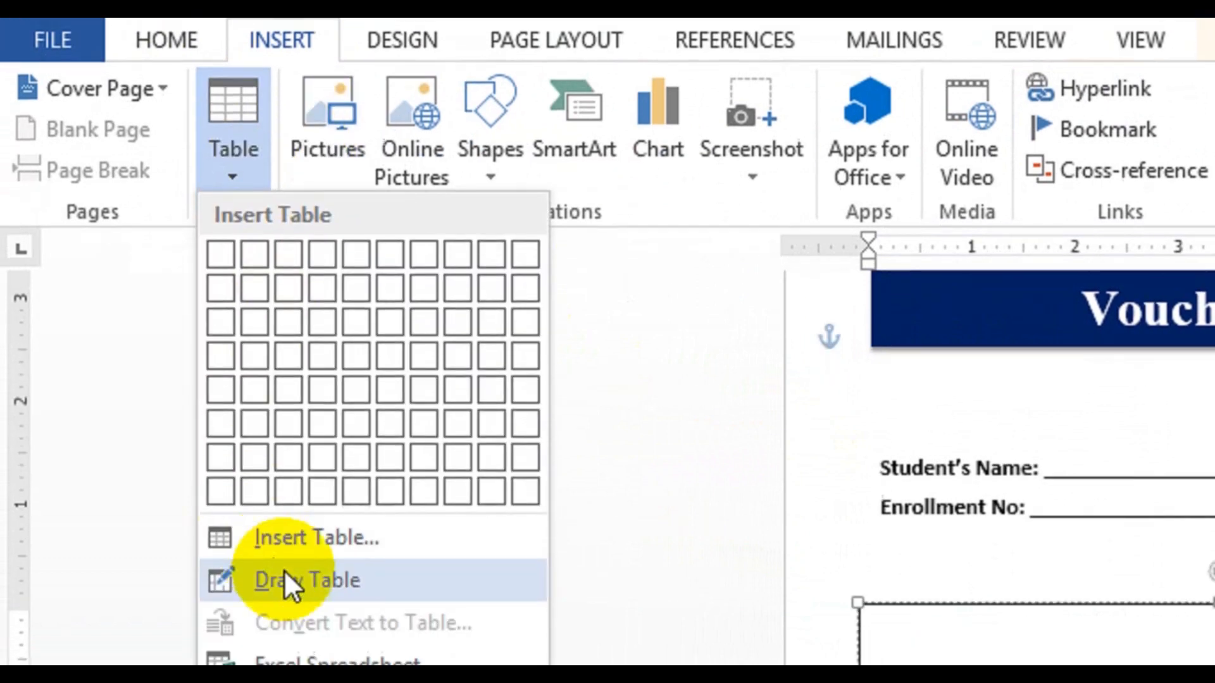
pyautogui.click(288, 581)
pyautogui.write('6')
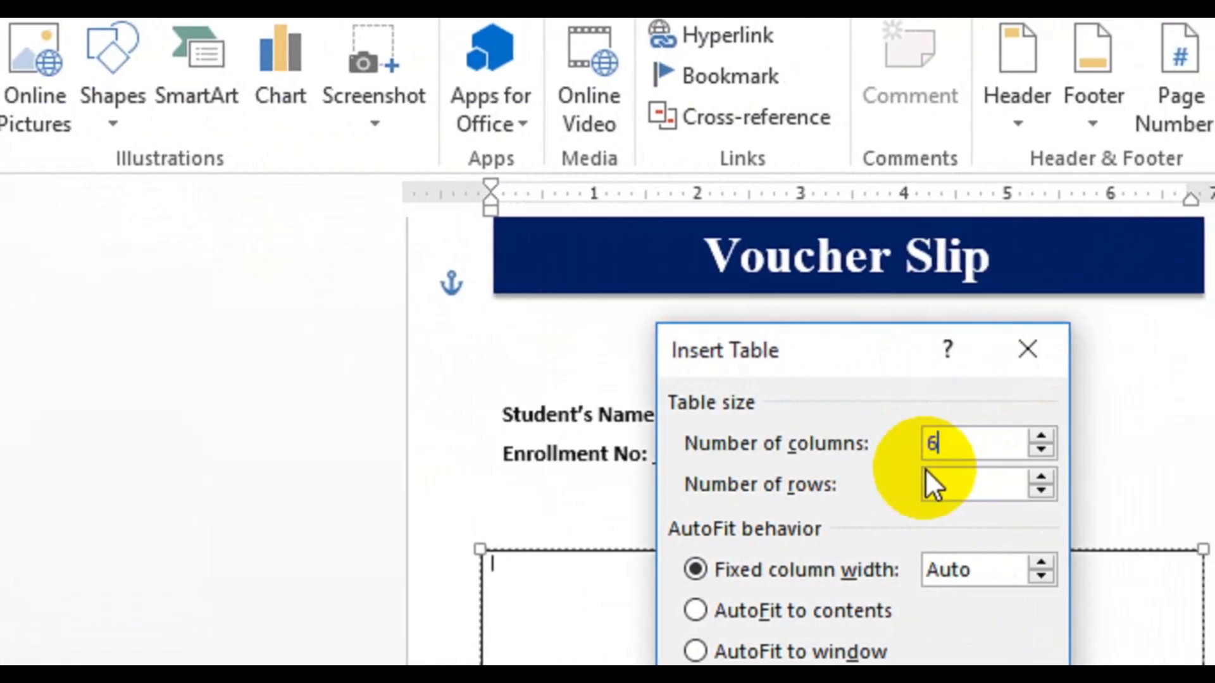
pyautogui.moveTo(1158, 488); pyautogui.dragTo(1057, 489)
pyautogui.write('15')
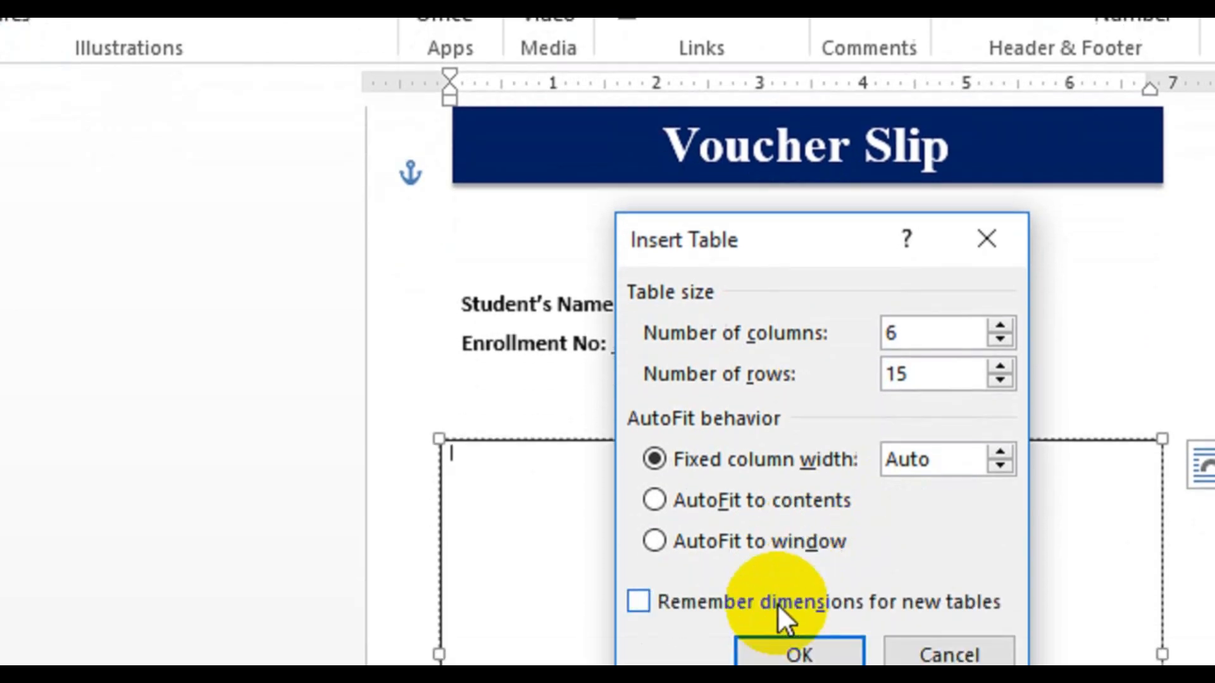
pyautogui.click(788, 654)
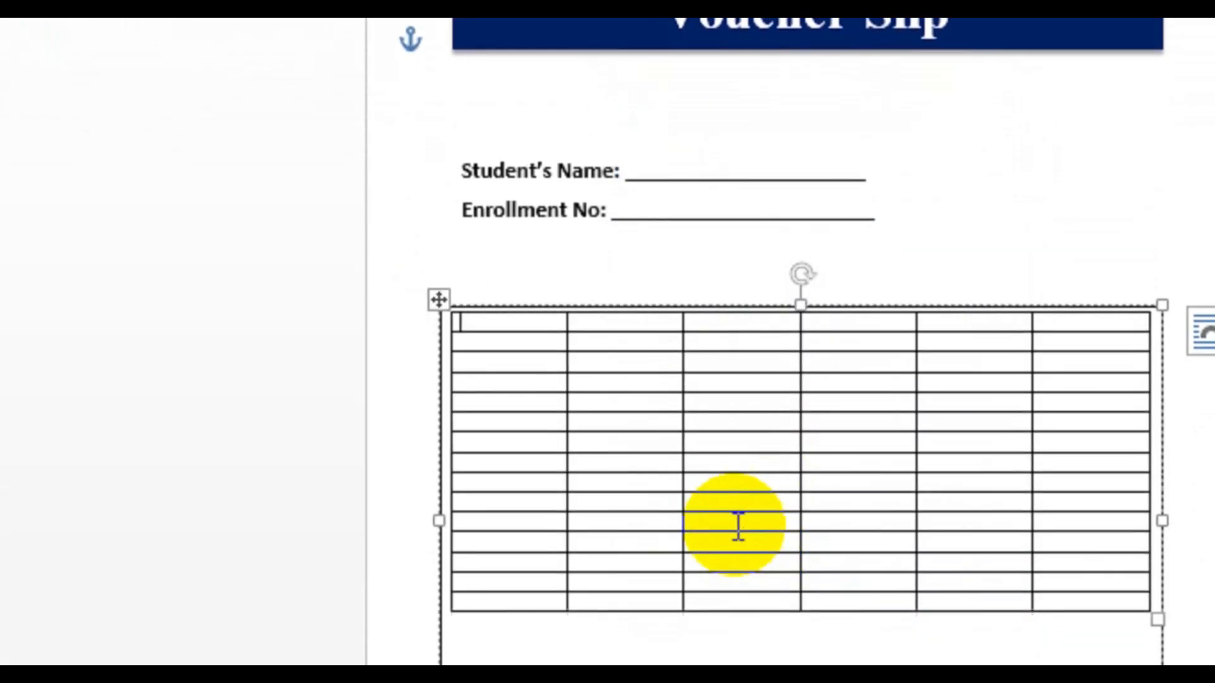
# - Increase the height of all table rows to about 0.3" and extend the text box downward to fit the whole table
pyautogui.click(439, 183)
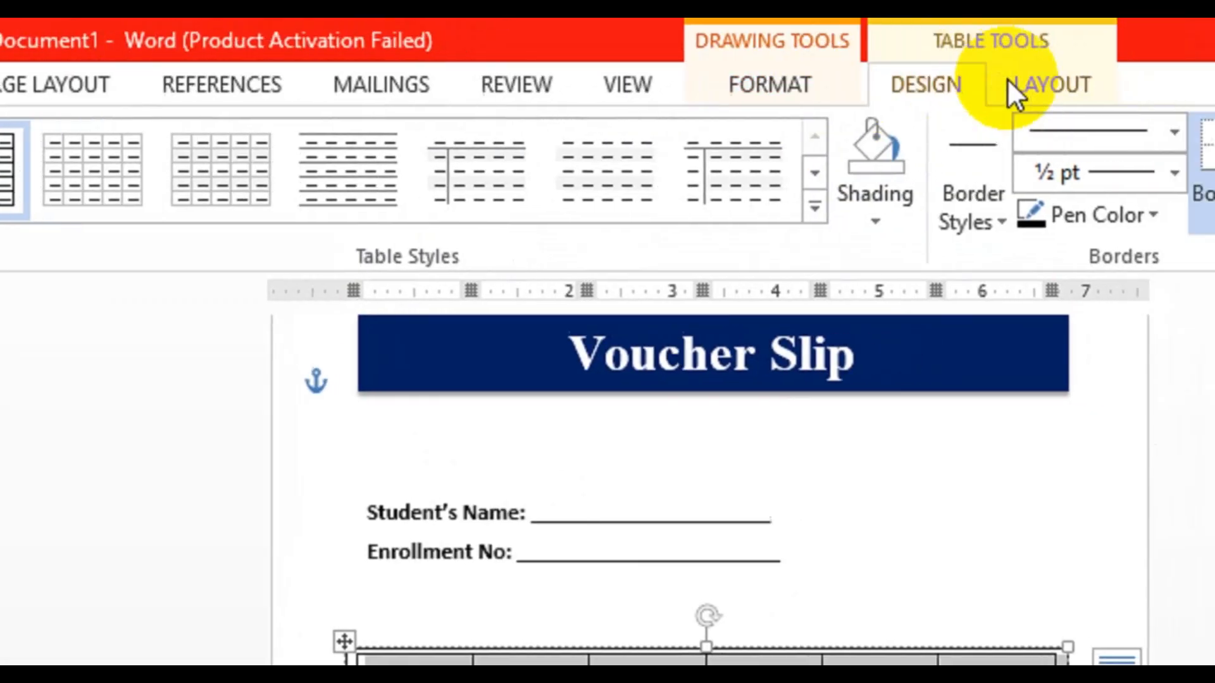
pyautogui.click(1011, 86)
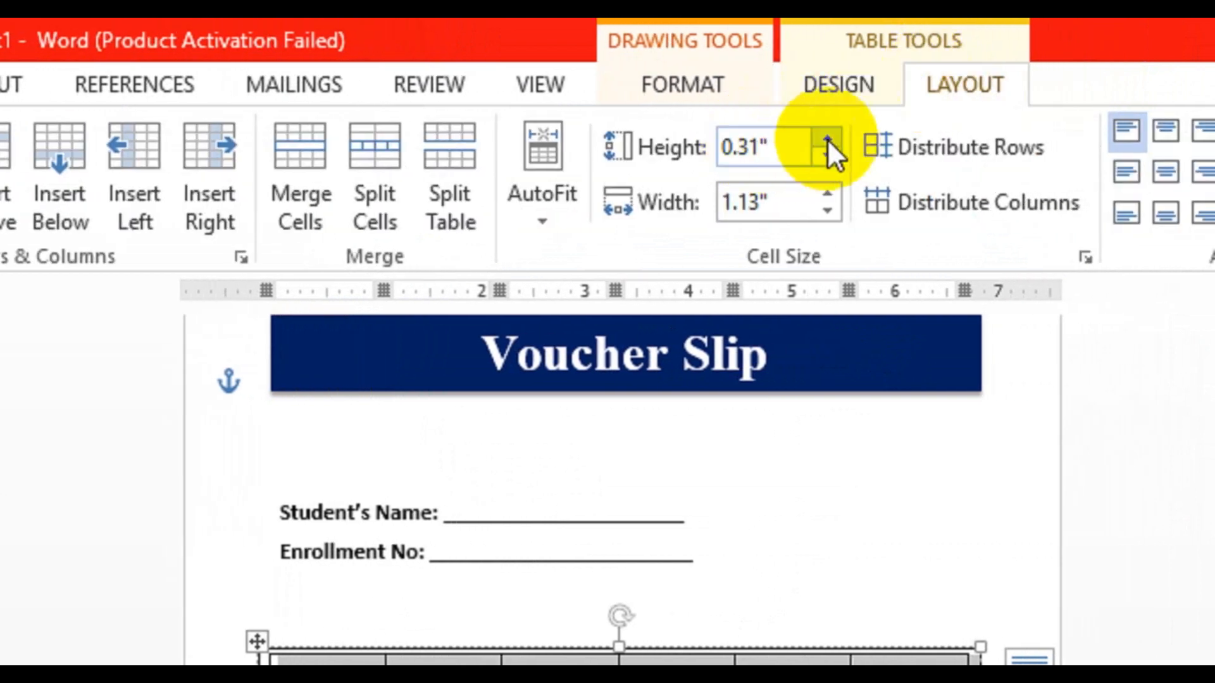
pyautogui.click(828, 139)
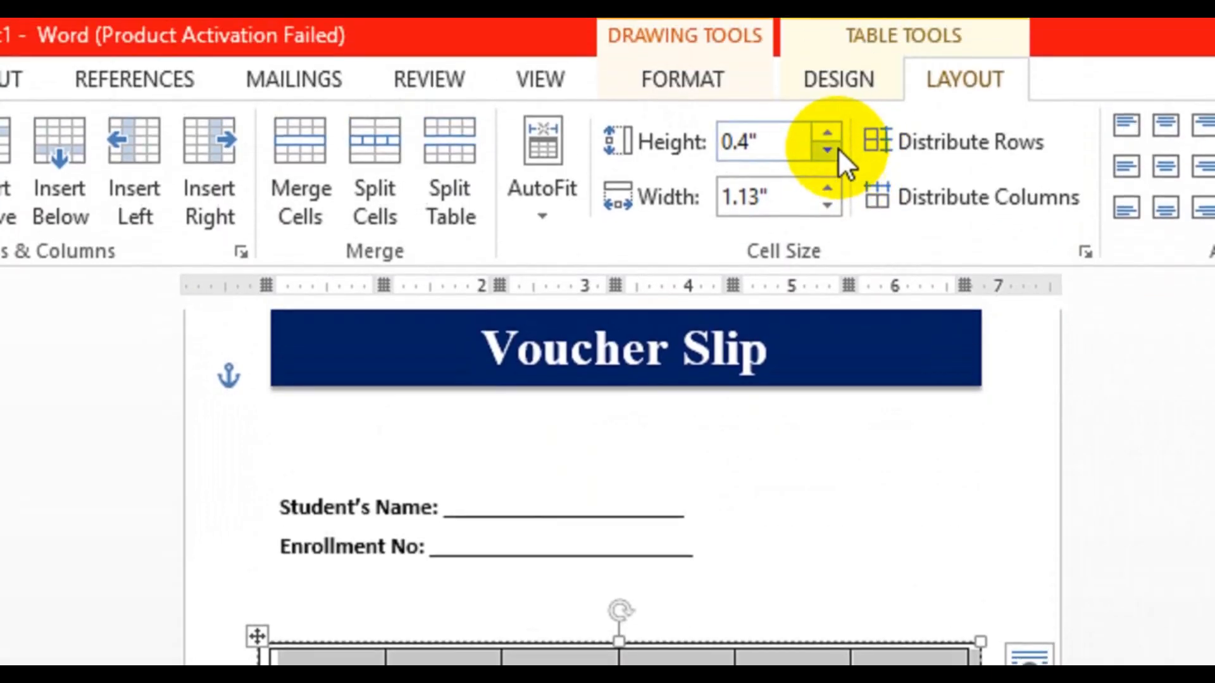
pyautogui.click(828, 155)
pyautogui.click(833, 154)
pyautogui.click(832, 134)
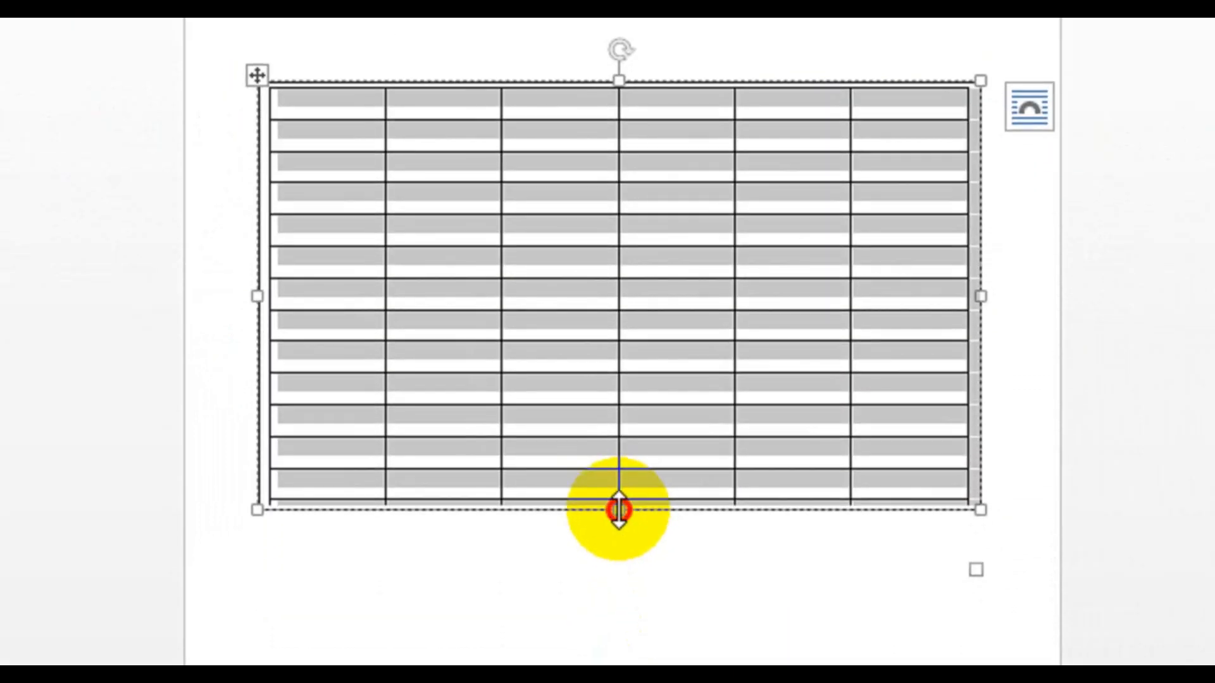
pyautogui.moveTo(618, 510); pyautogui.dragTo(614, 586)
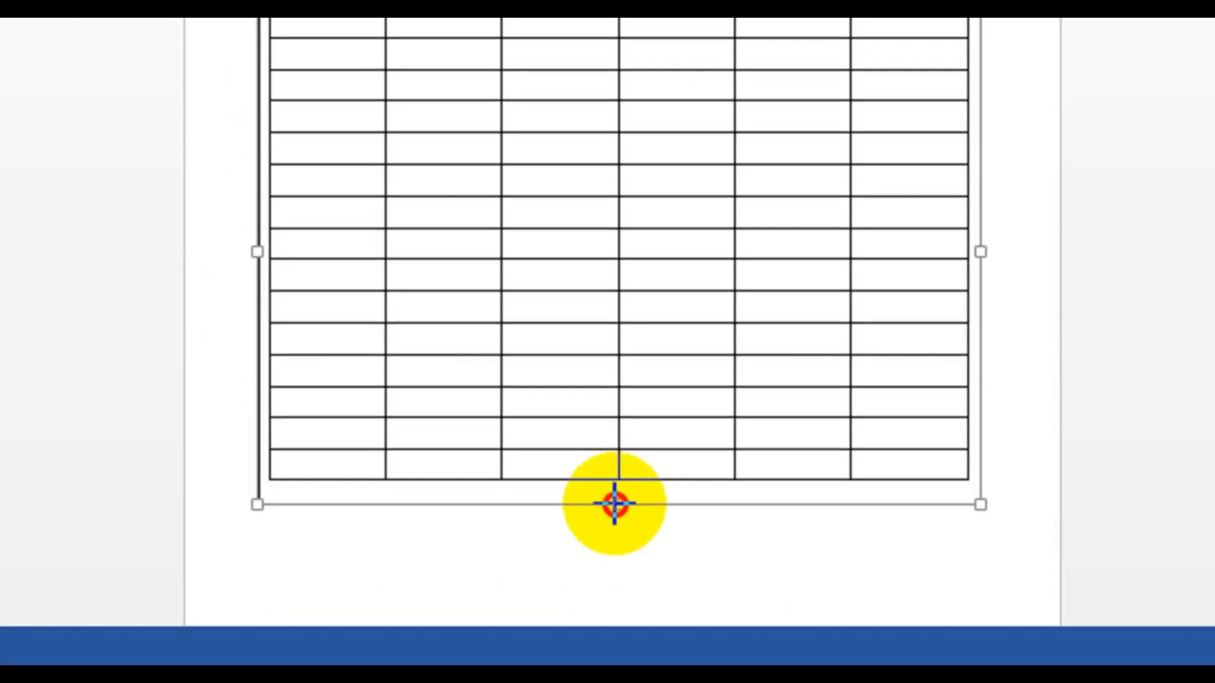
pyautogui.moveTo(616, 497); pyautogui.dragTo(645, 450)
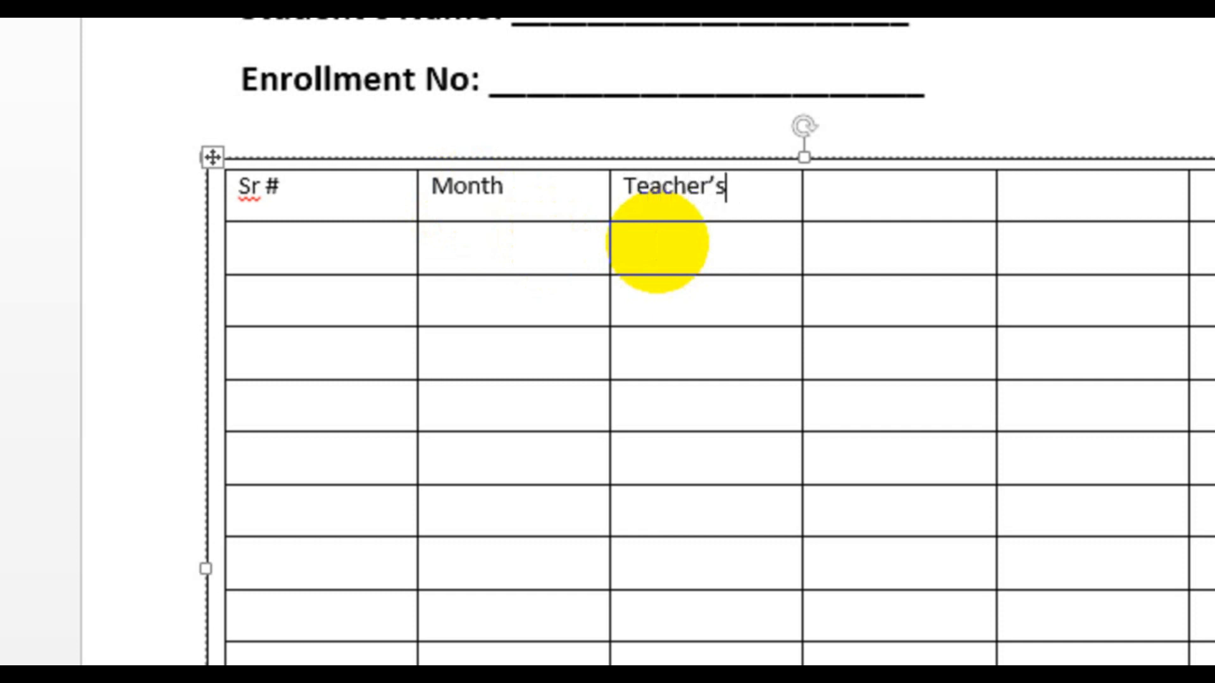
# - Complete the table's header row with Teacher's Name, No of Days, Total Present and Status
pyautogui.write('e')
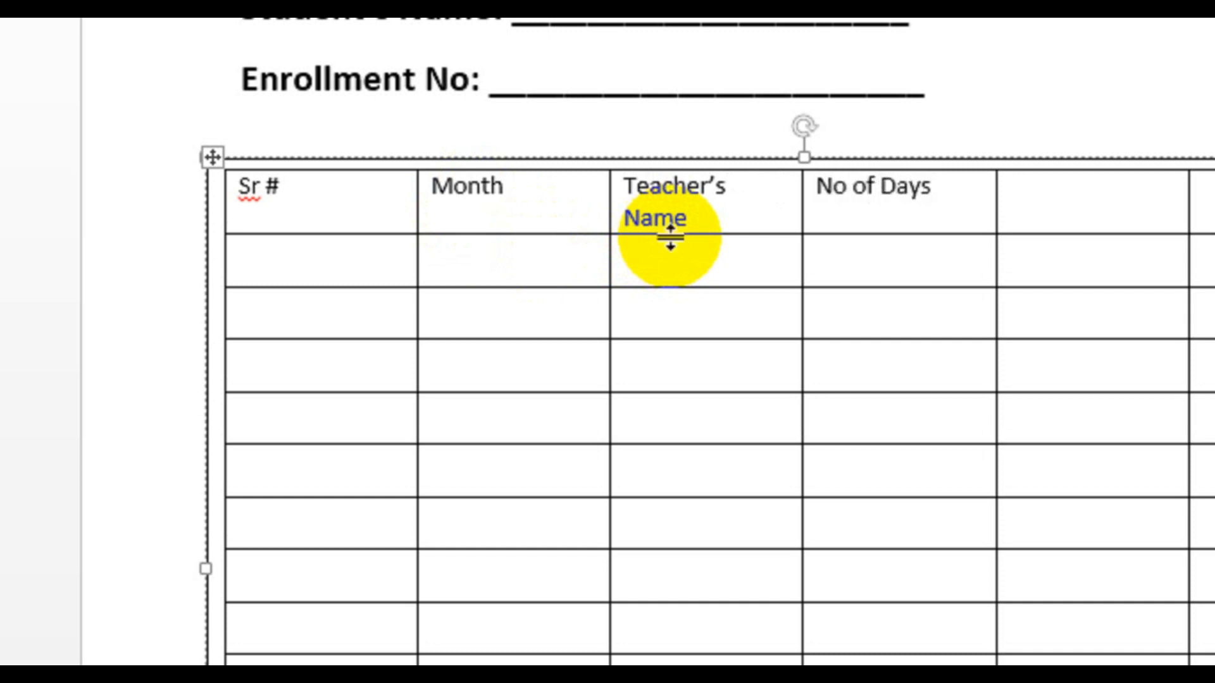
pyautogui.click(1065, 193)
pyautogui.write('Total Present')
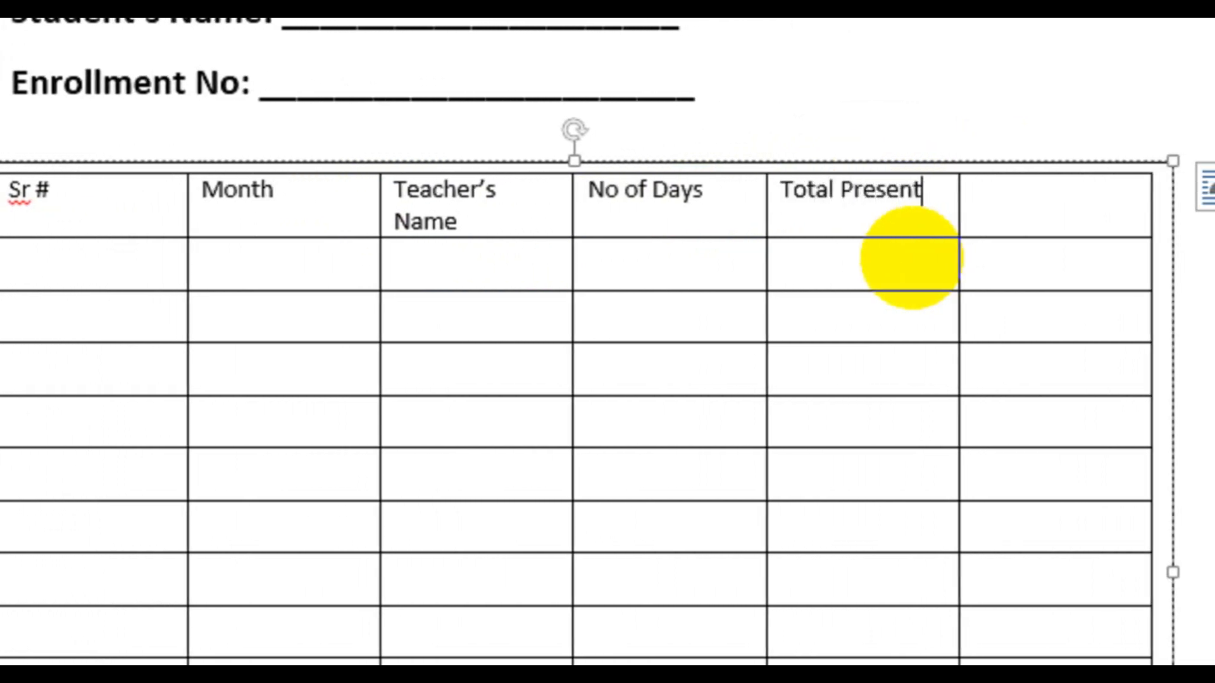
pyautogui.click(1043, 206)
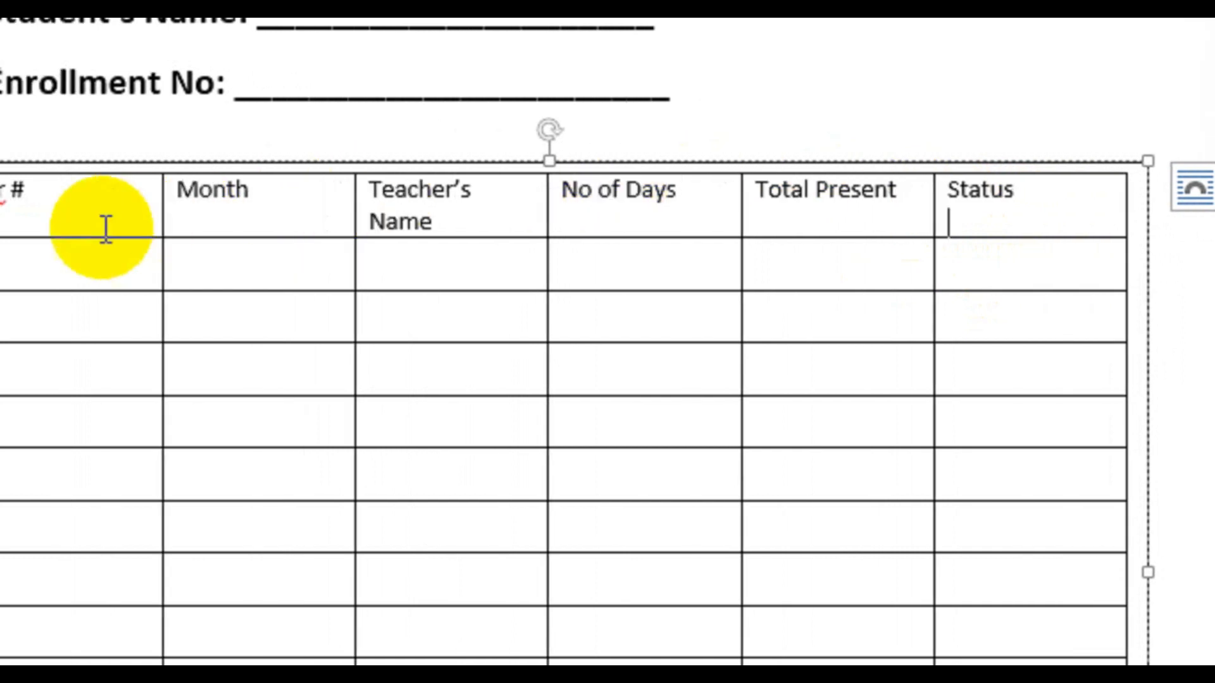
# - Enlarge the text of the whole header row to 14 pt
pyautogui.click(944, 188)
pyautogui.moveTo(971, 189); pyautogui.dragTo(0, 198)
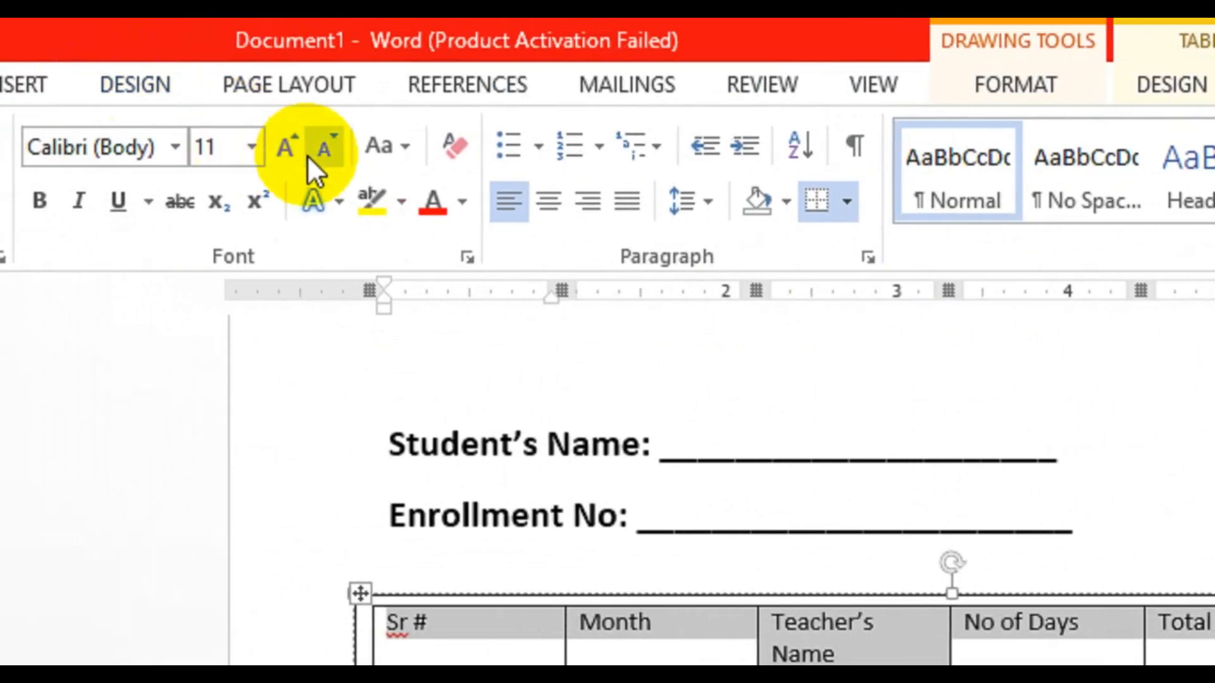
pyautogui.click(291, 144)
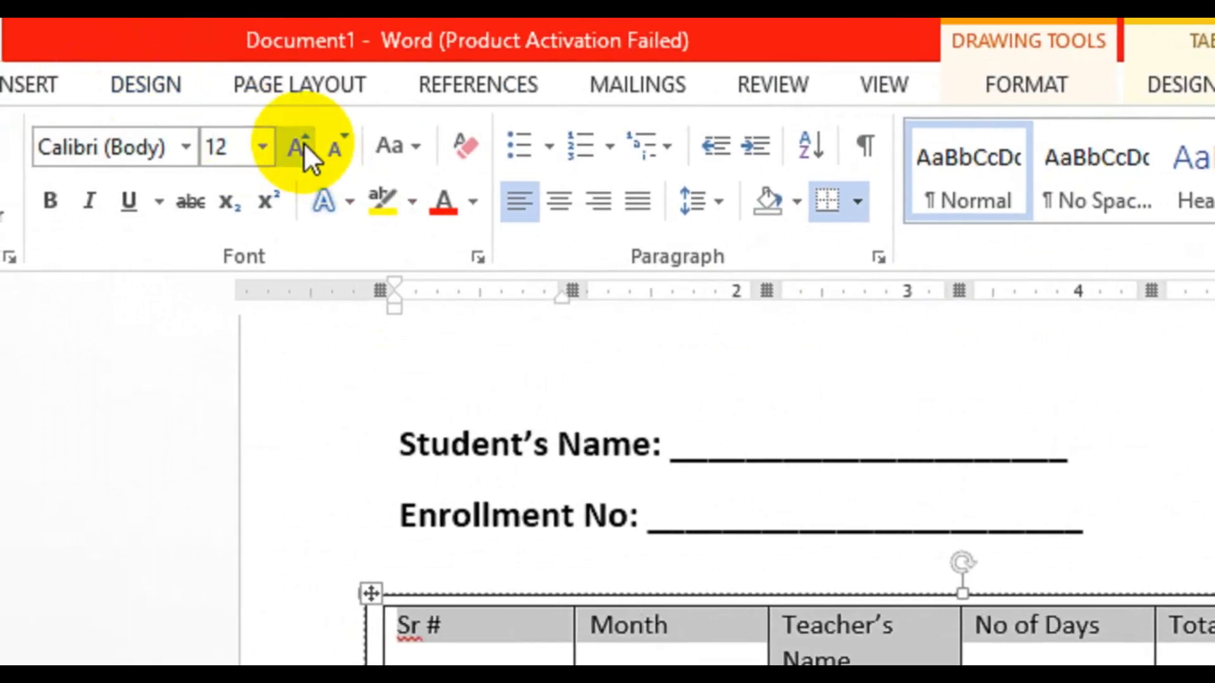
pyautogui.click(303, 142)
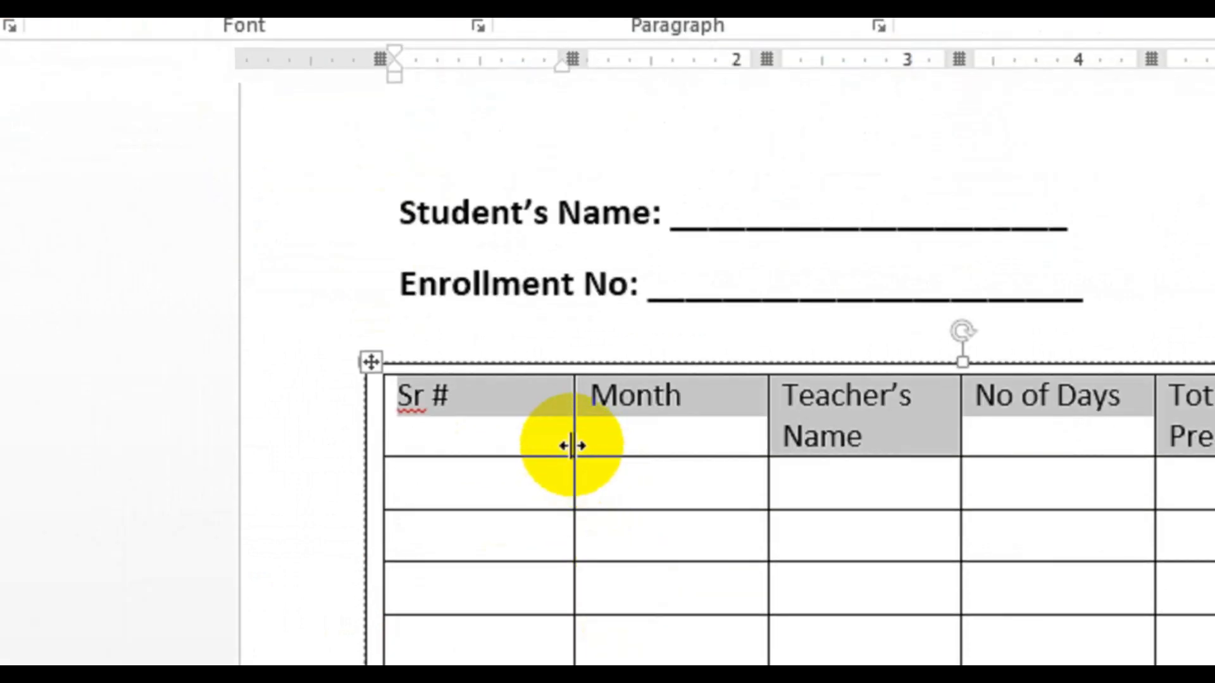
# - Narrow the Sr # column over all rows of the table to about half its width
pyautogui.moveTo(572, 446); pyautogui.dragTo(479, 441)
pyautogui.hotkey('ctrl', 'z')
pyautogui.click(596, 502)
pyautogui.moveTo(571, 477); pyautogui.dragTo(478, 468)
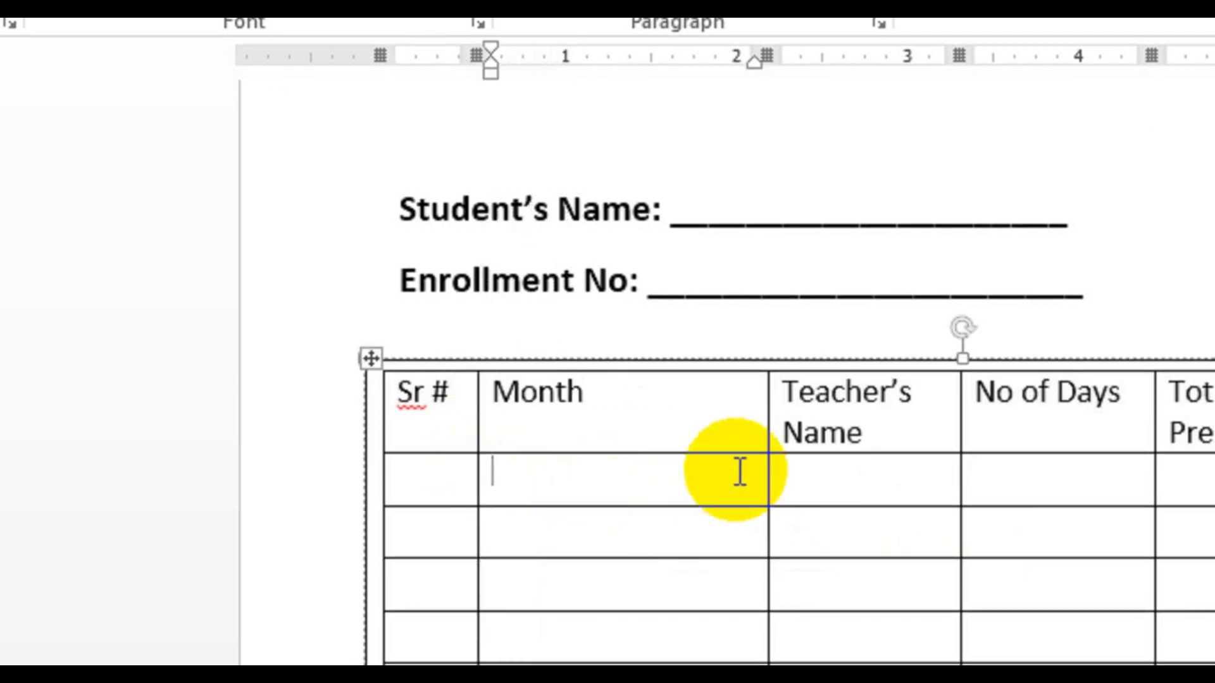
# - Adjust the widths of the Month, Teacher's Name, No of Days and Total Present columns so each heading fits on one line
pyautogui.moveTo(763, 484); pyautogui.dragTo(672, 492)
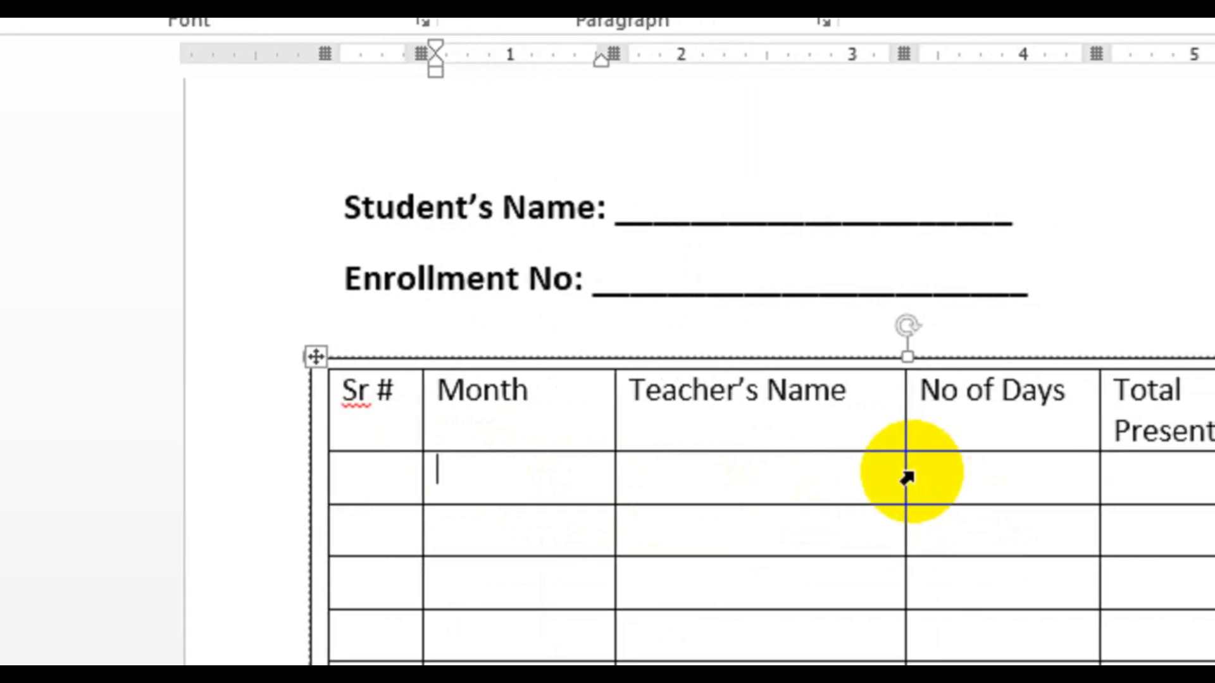
pyautogui.moveTo(898, 474); pyautogui.dragTo(892, 474)
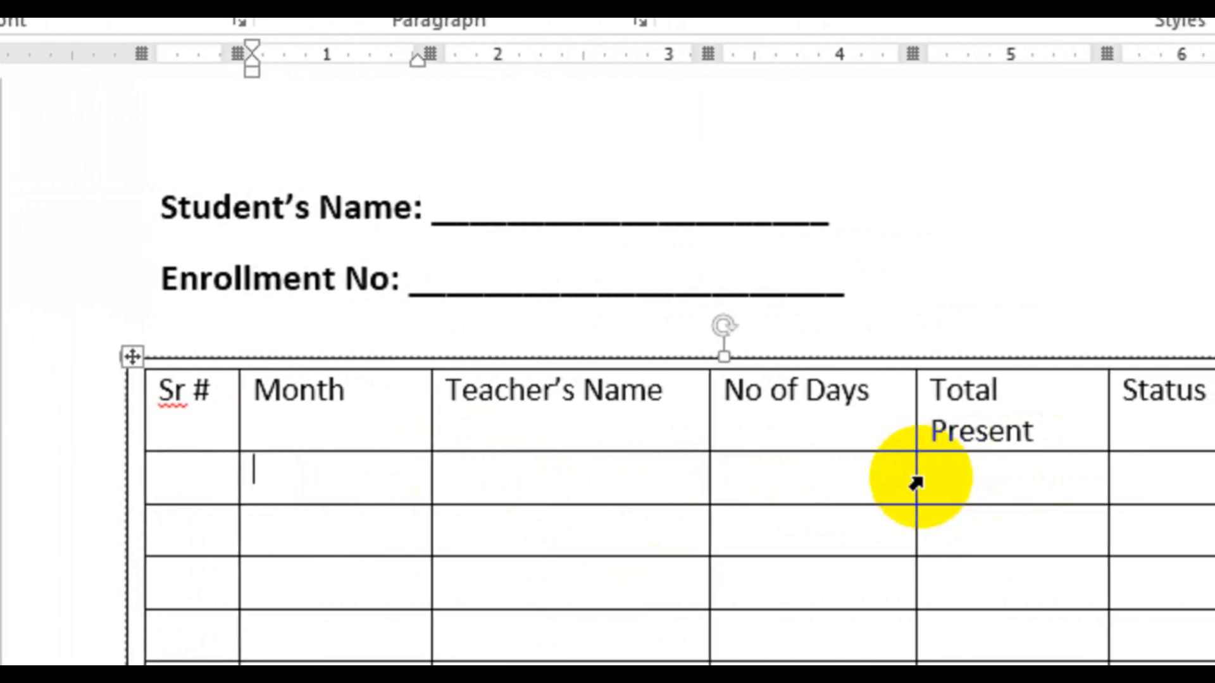
pyautogui.moveTo(1099, 482); pyautogui.dragTo(1084, 483)
pyautogui.moveTo(897, 483); pyautogui.dragTo(889, 482)
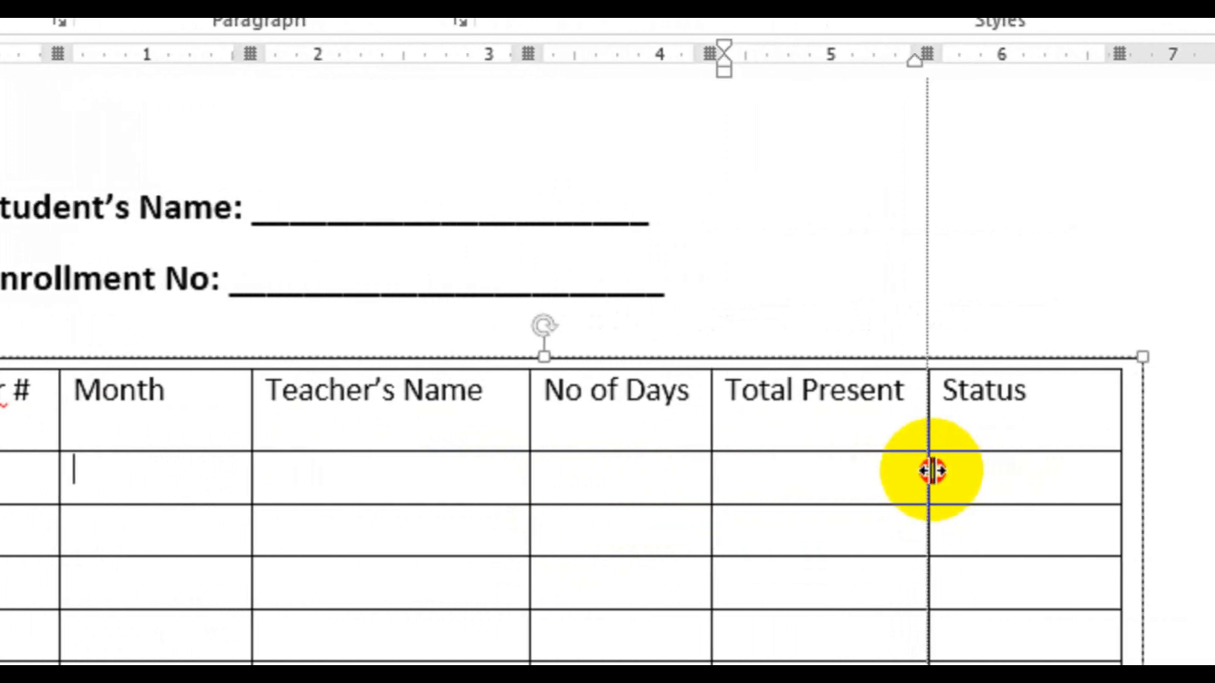
pyautogui.moveTo(1128, 471); pyautogui.dragTo(1126, 470)
pyautogui.moveTo(921, 471); pyautogui.dragTo(931, 472)
# - Set the font size of the whole header row to 15
pyautogui.moveTo(1035, 406); pyautogui.dragTo(56, 409)
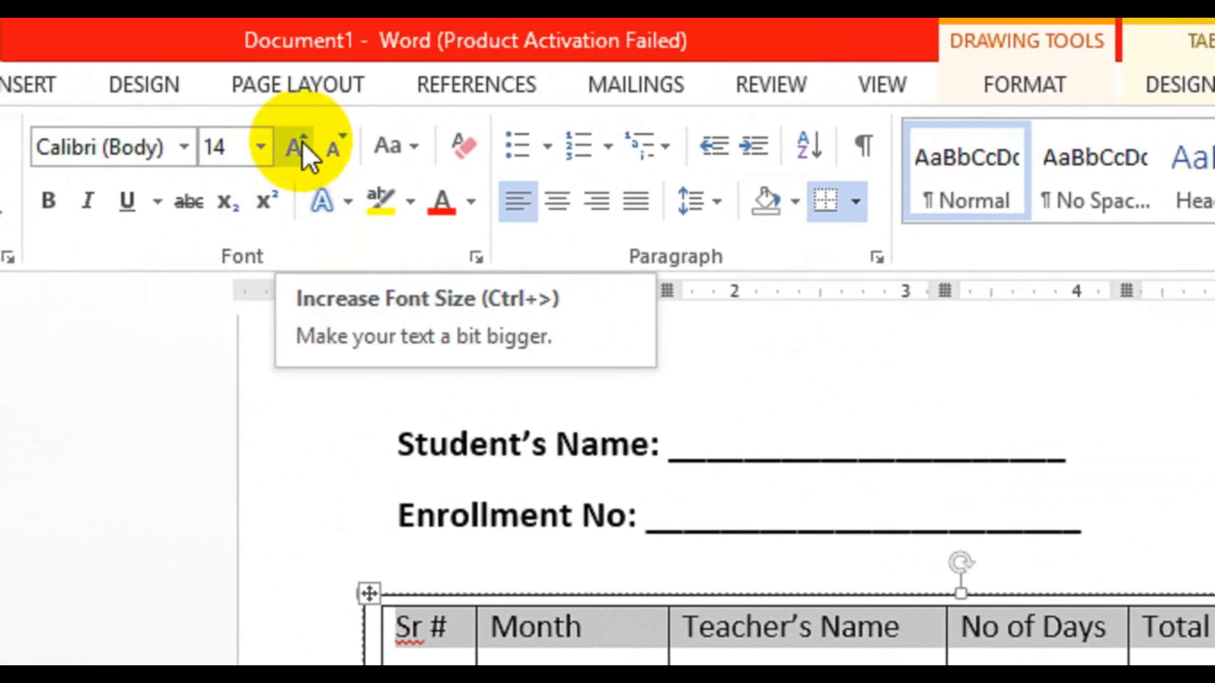
pyautogui.click(177, 96)
pyautogui.click(333, 148)
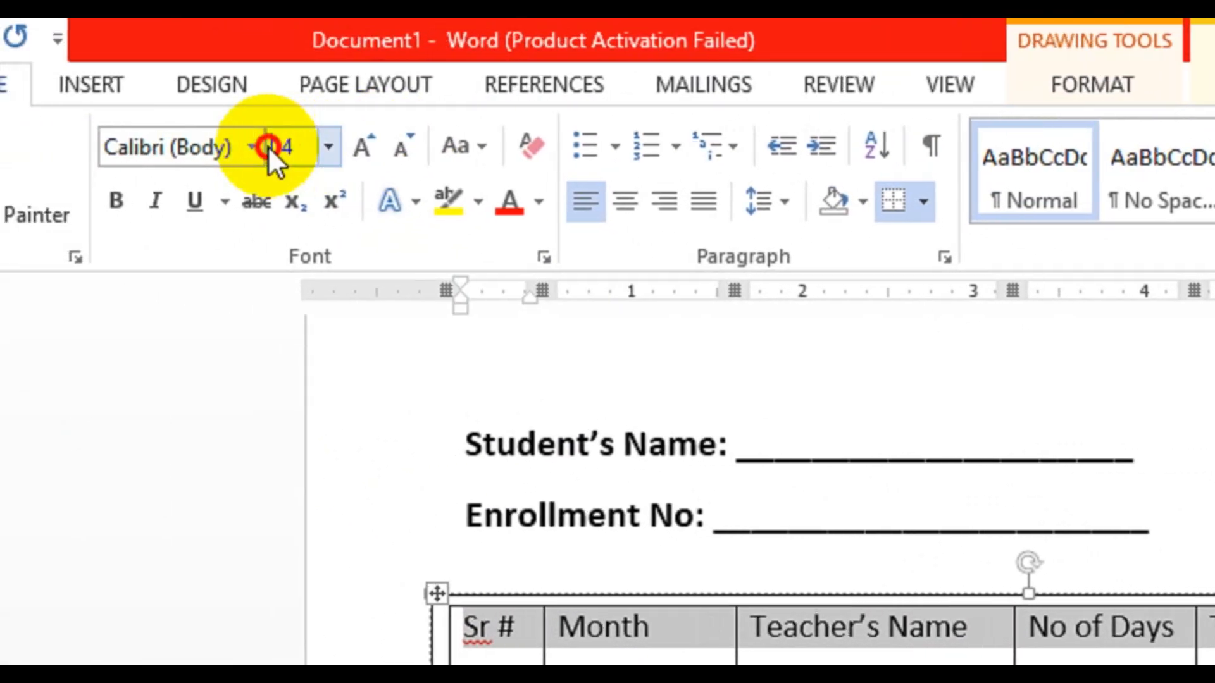
pyautogui.click(319, 144)
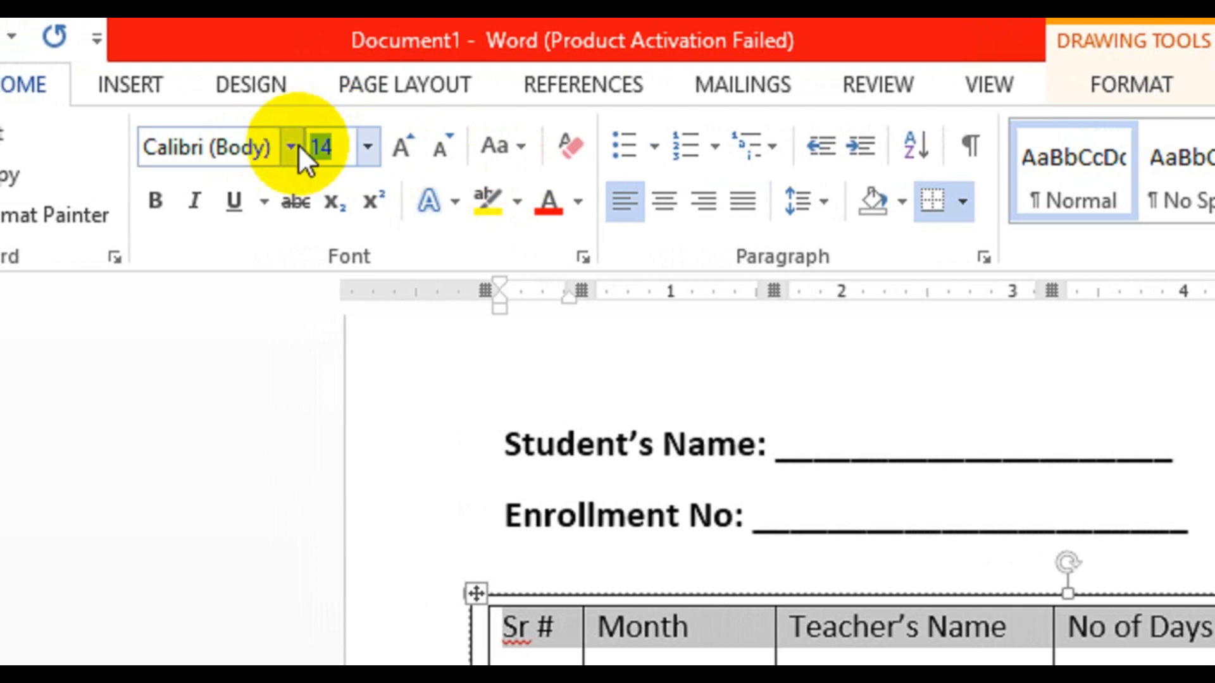
pyautogui.write('15')
pyautogui.press('Return')
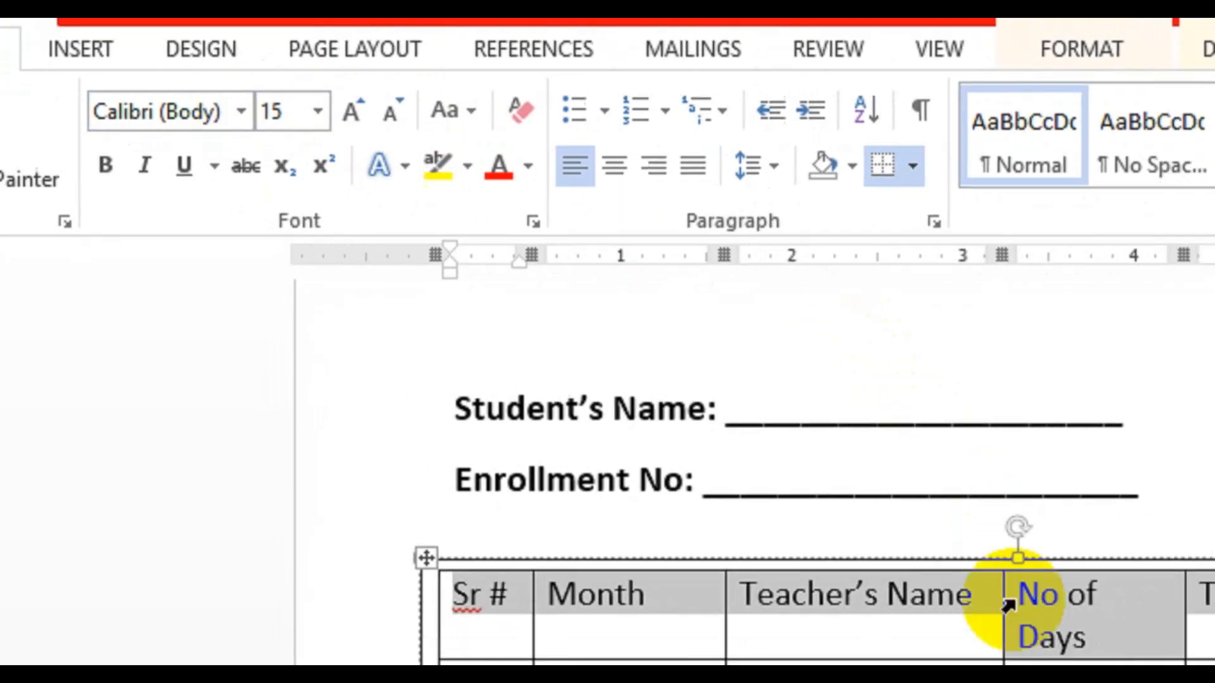
# - Try to narrow the Month column by shifting its border with Teacher's Name
pyautogui.moveTo(655, 496); pyautogui.dragTo(639, 495)
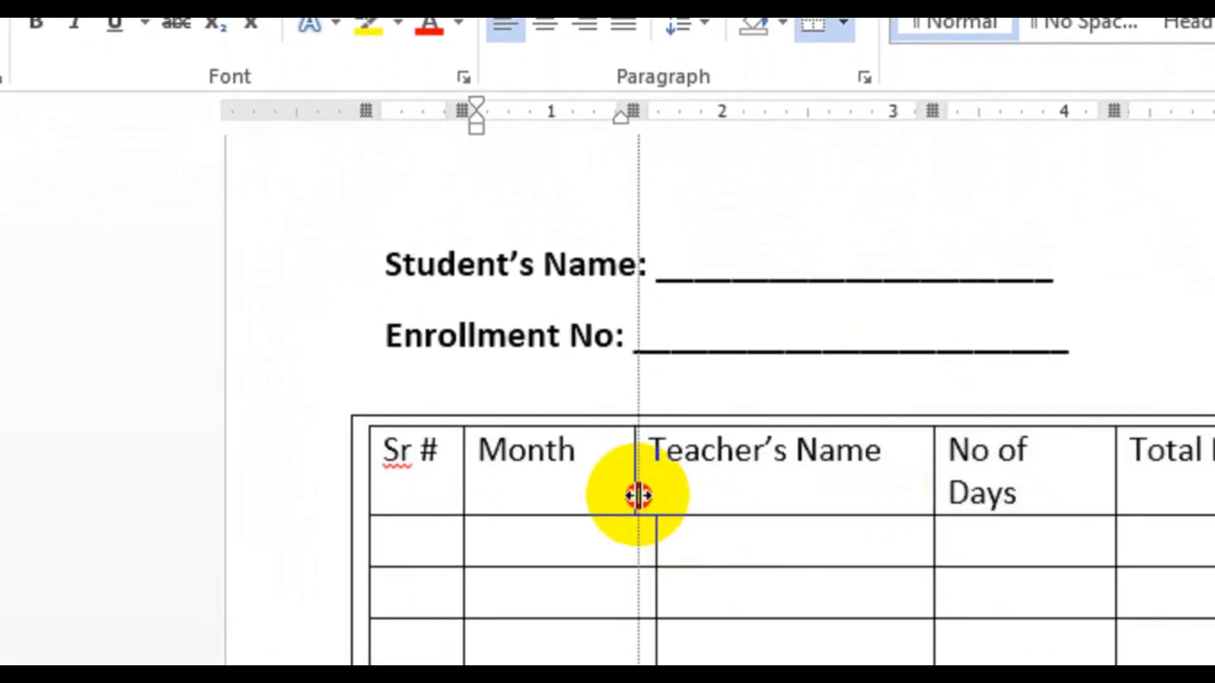
pyautogui.hotkey('ctrl', 'z')
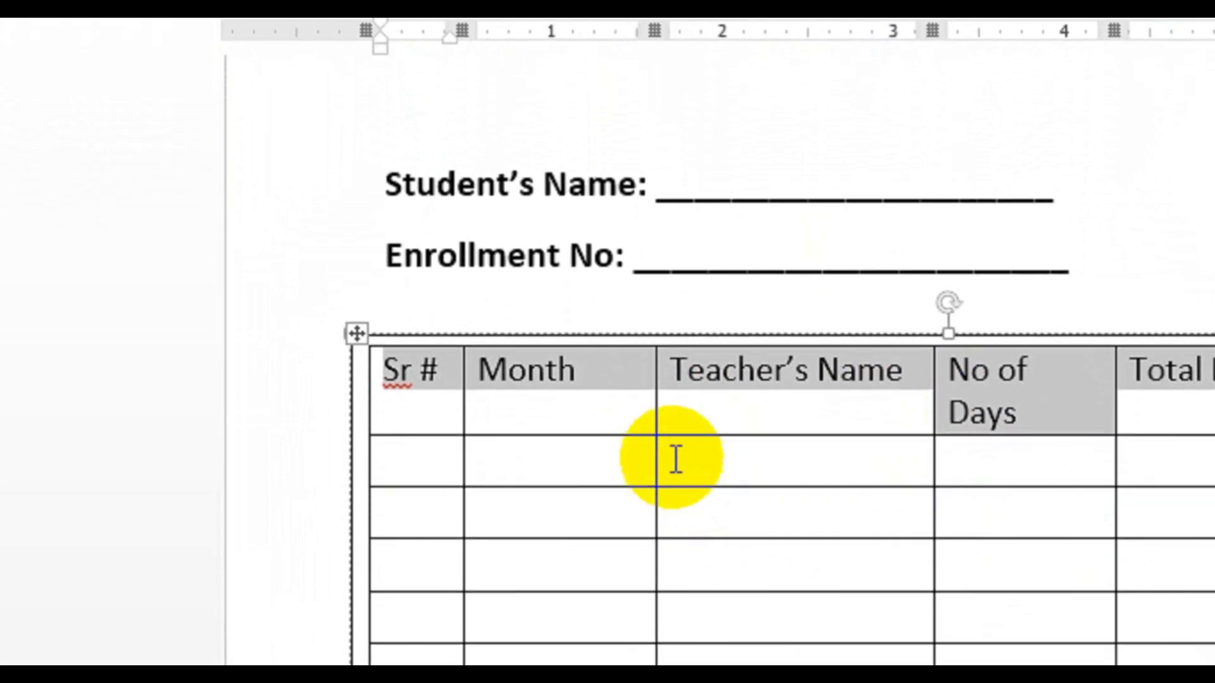
pyautogui.click(654, 465)
pyautogui.click(653, 472)
pyautogui.moveTo(658, 461); pyautogui.dragTo(645, 448)
pyautogui.click(658, 460)
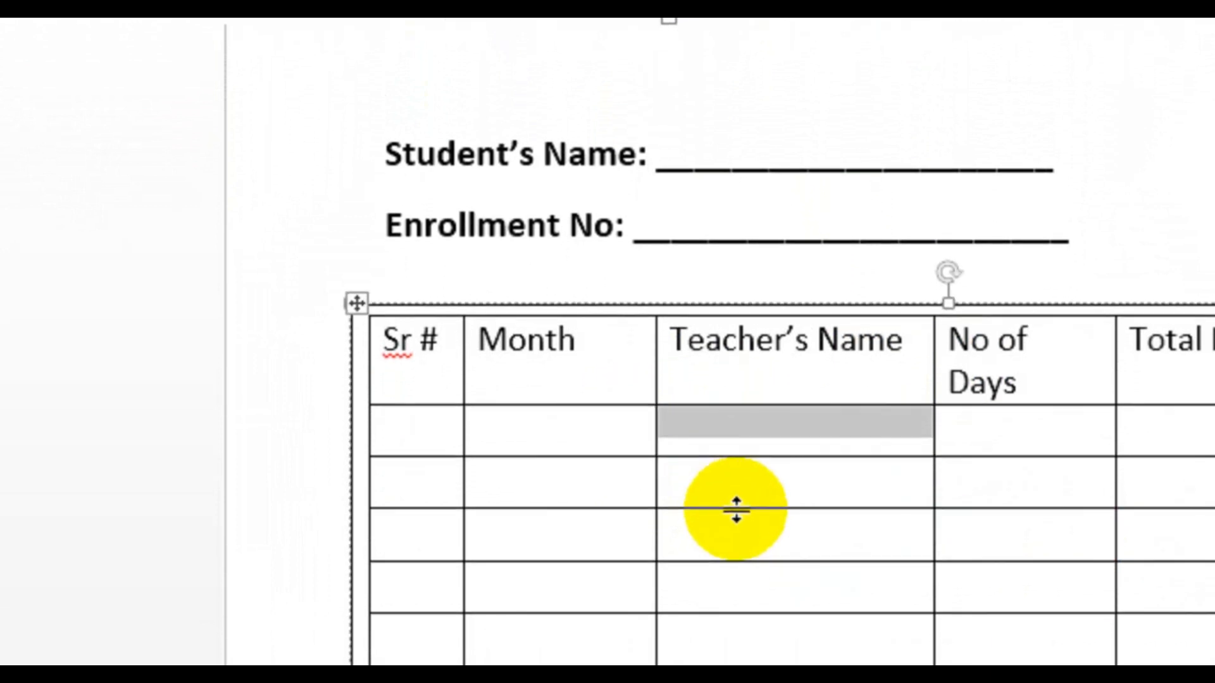
# - Narrow the Month column and shift the Teacher's Name border so the No of Days heading fits on one line
pyautogui.click(708, 487)
pyautogui.moveTo(654, 480); pyautogui.dragTo(627, 482)
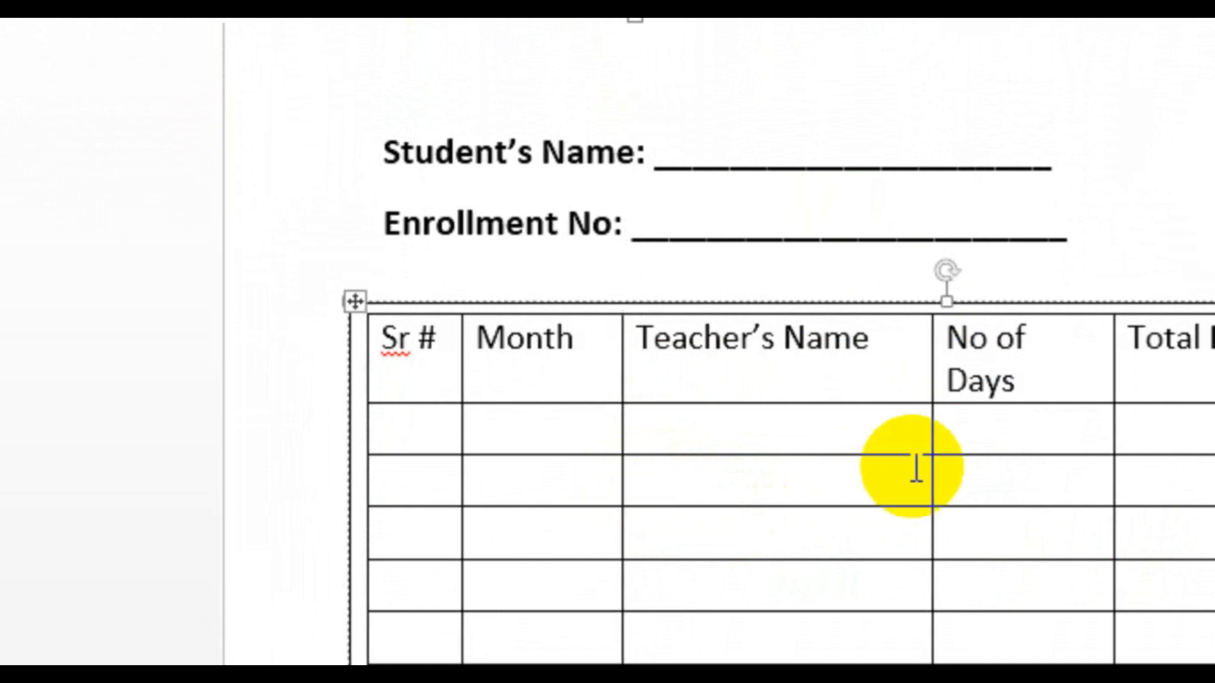
pyautogui.moveTo(931, 429); pyautogui.dragTo(887, 435)
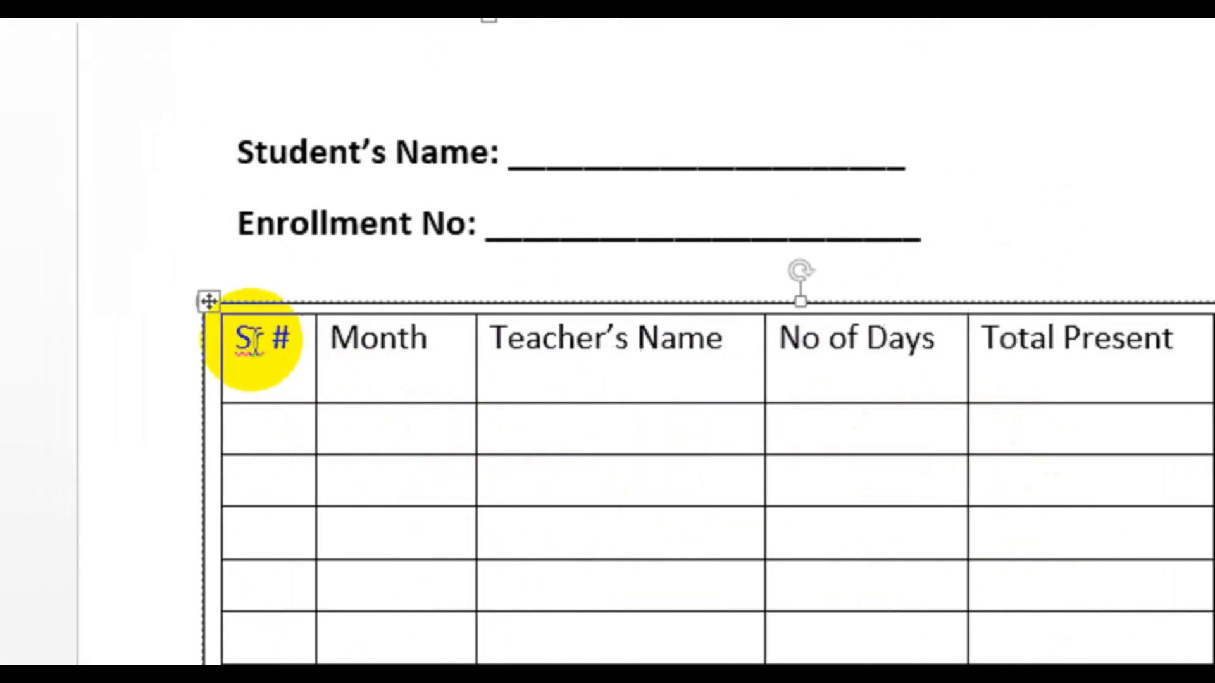
# - Ignore all spelling flags for "Sr" in the table header and make the whole header row bold
pyautogui.click(371, 340)
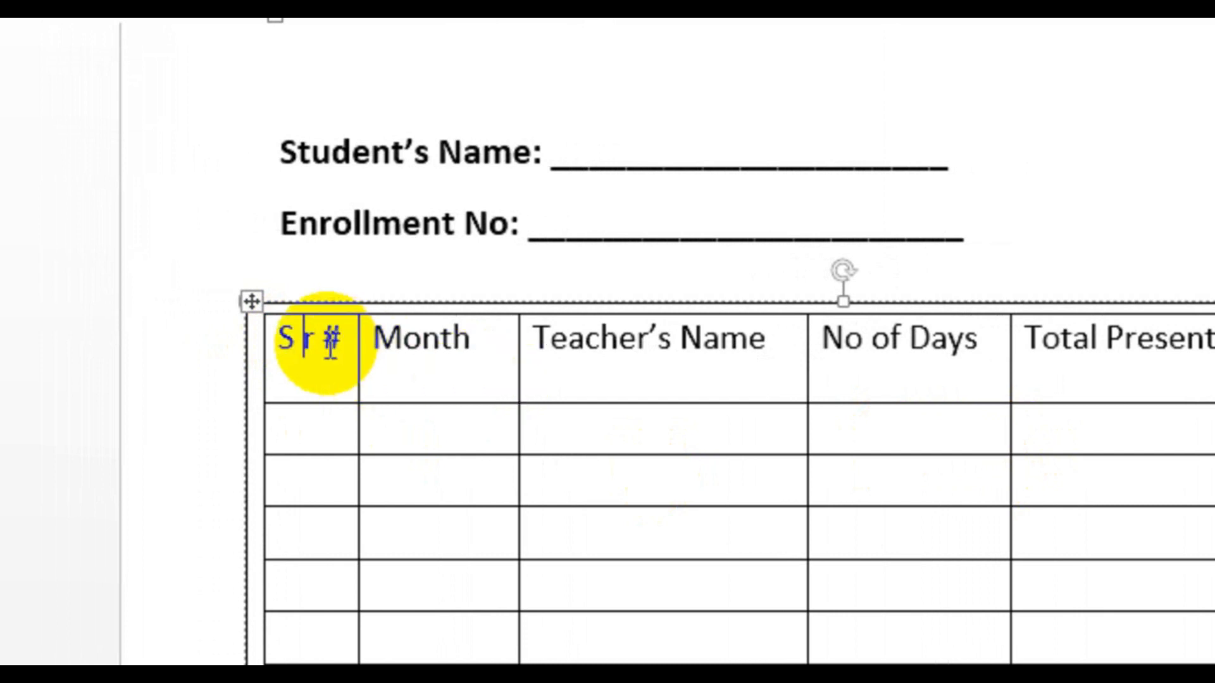
pyautogui.click(307, 340)
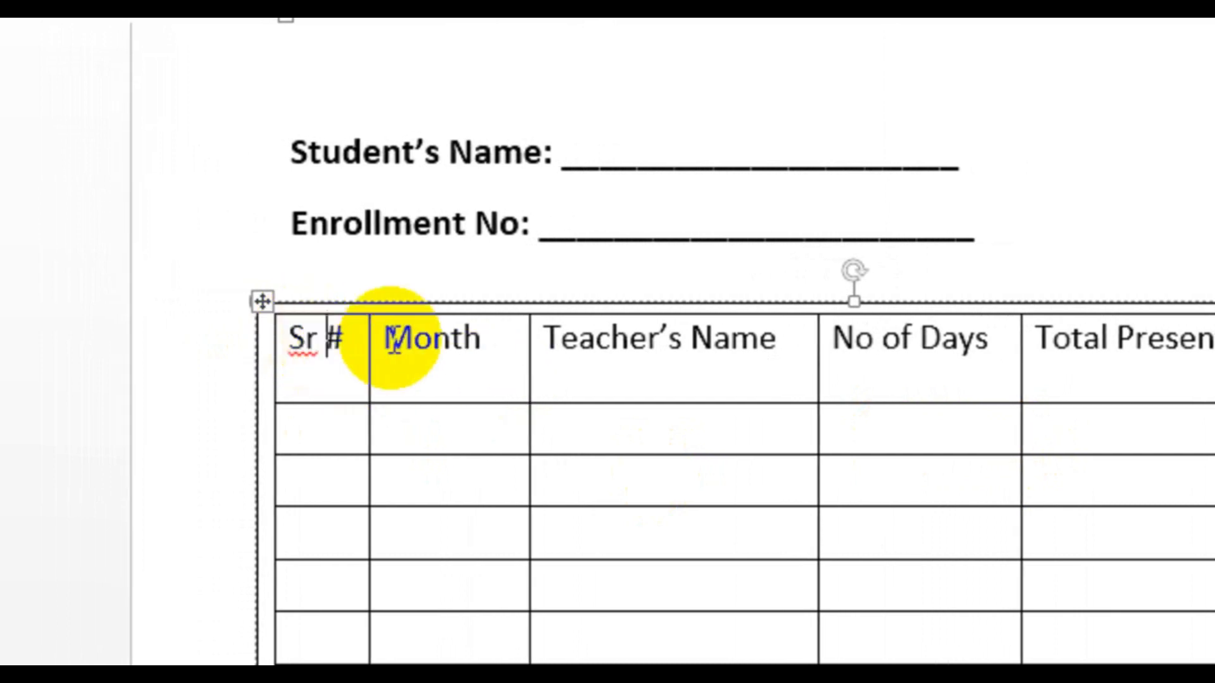
pyautogui.rightClick(310, 345)
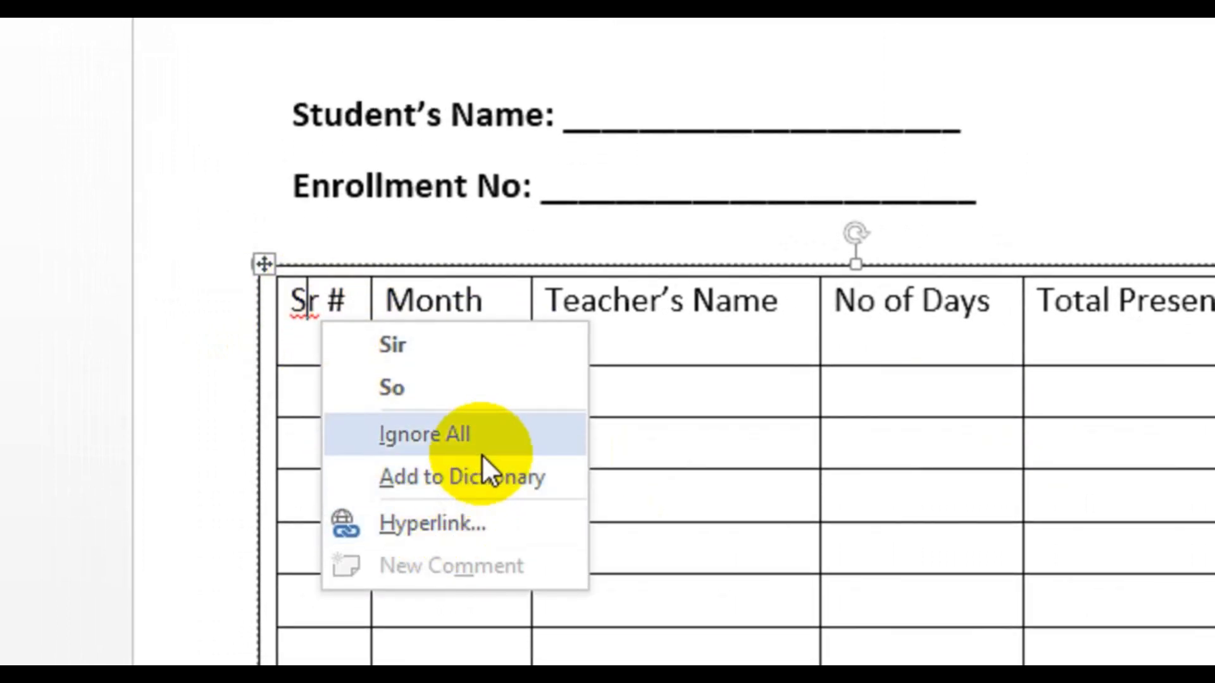
pyautogui.click(484, 445)
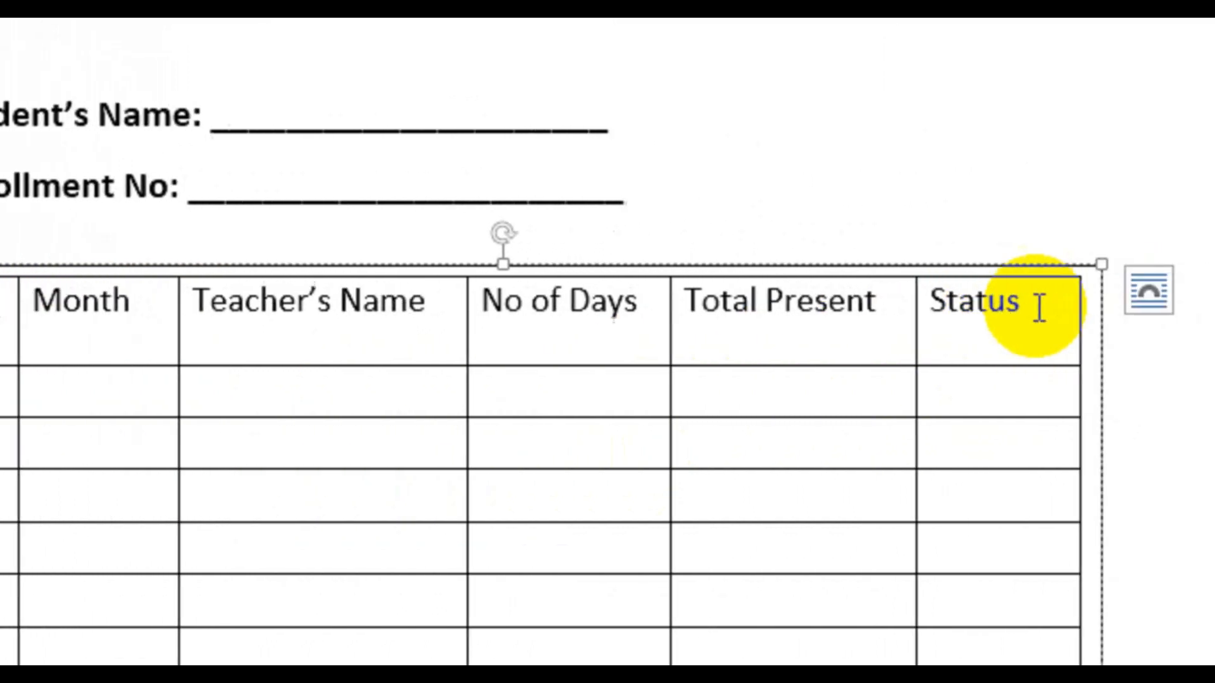
pyautogui.moveTo(1040, 308); pyautogui.dragTo(198, 298)
pyautogui.click(241, 173)
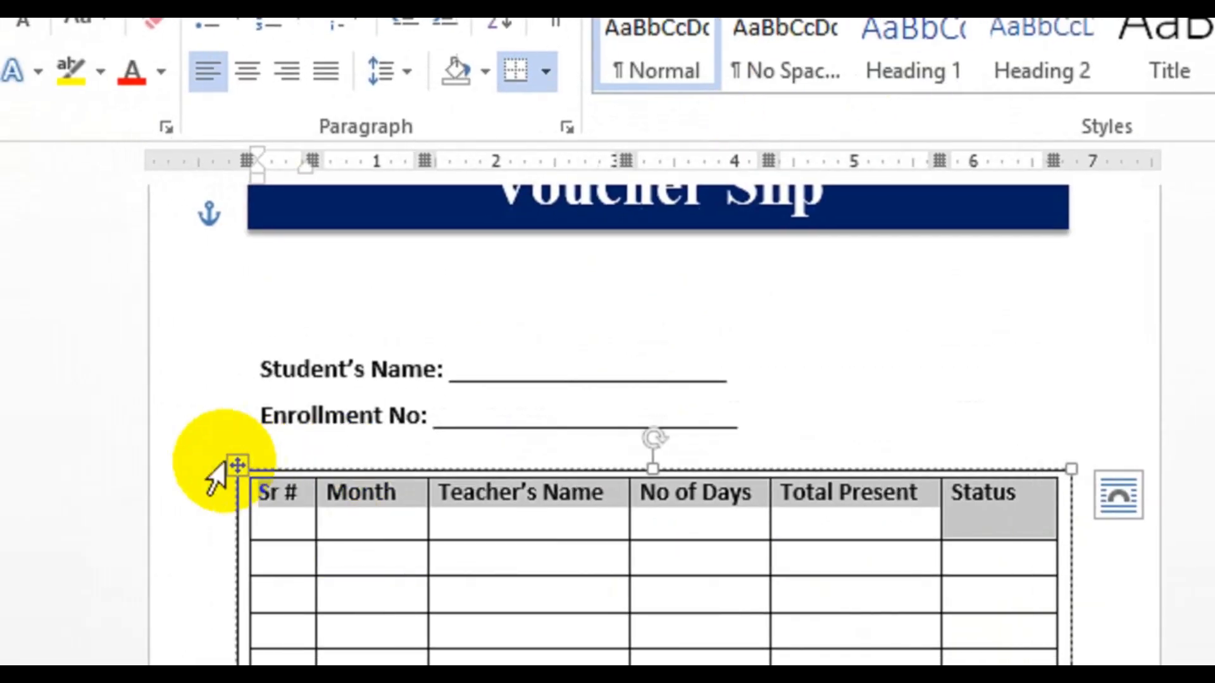
# - Apply the Grid Table 7 Colorful - Accent 5 style to the whole table
pyautogui.click(238, 467)
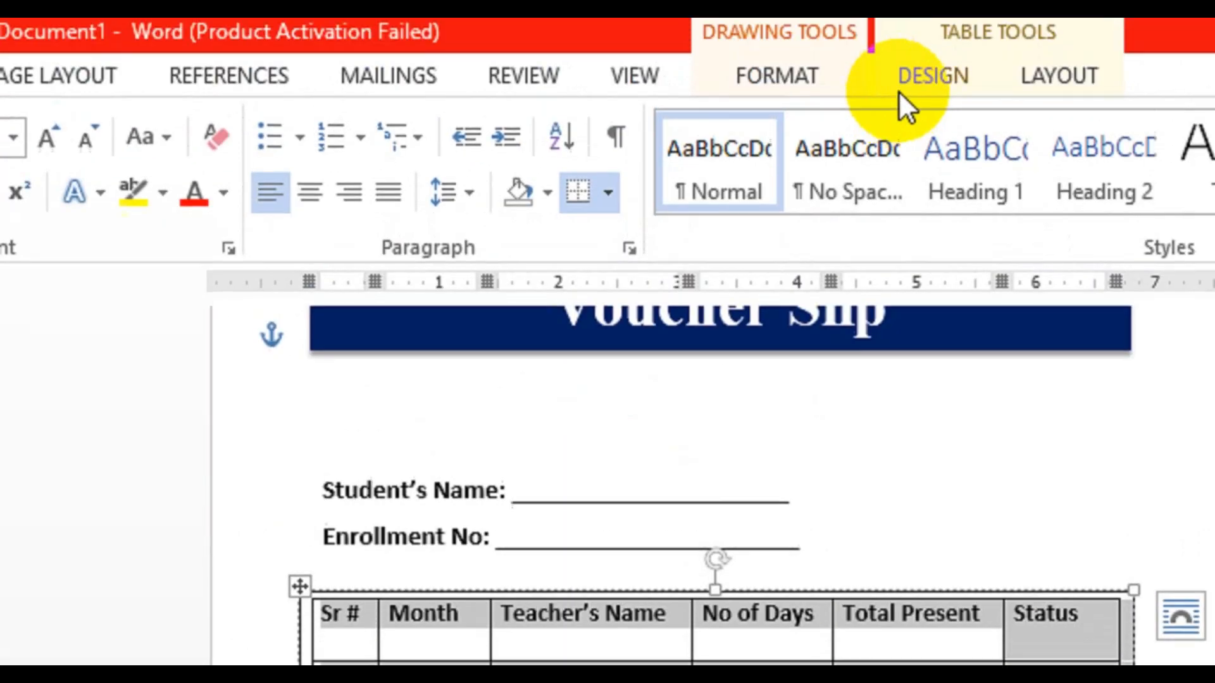
pyautogui.click(899, 92)
pyautogui.click(831, 213)
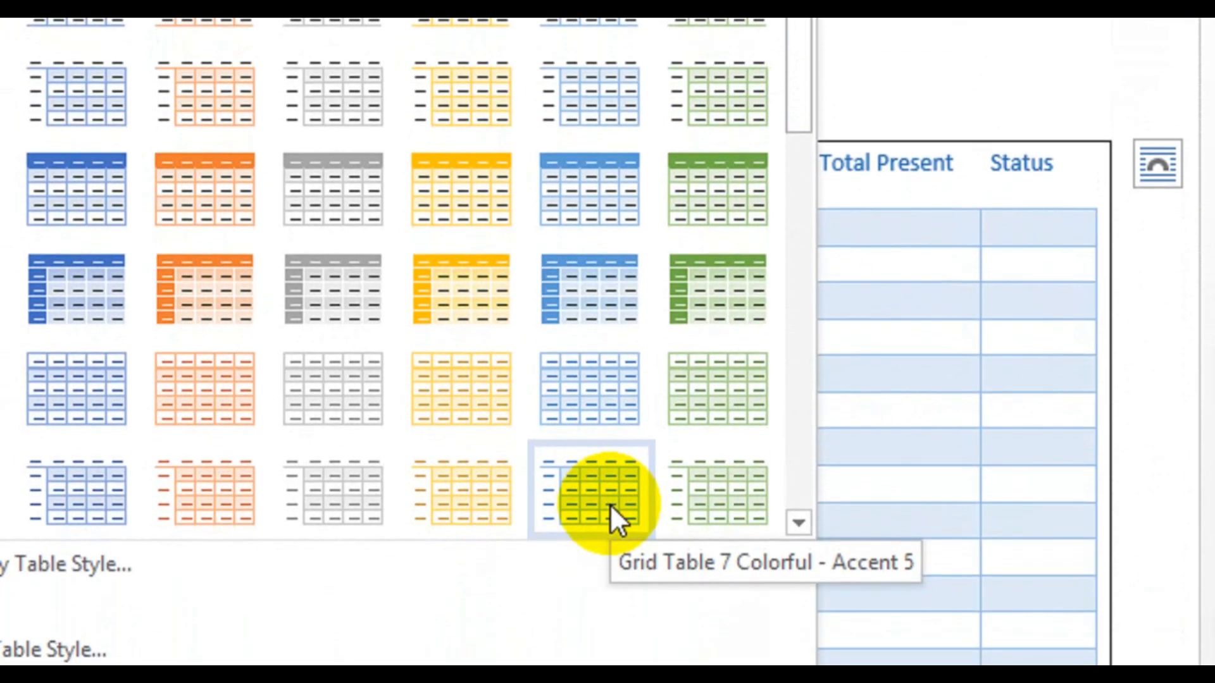
pyautogui.click(610, 533)
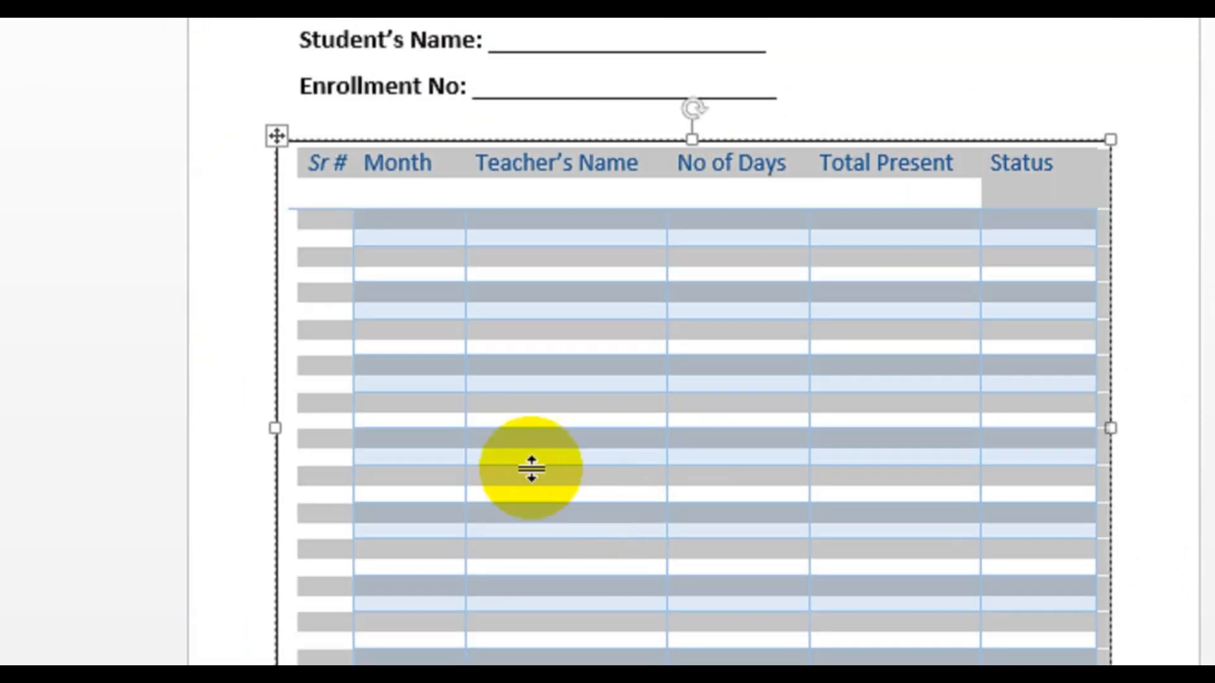
pyautogui.click(331, 423)
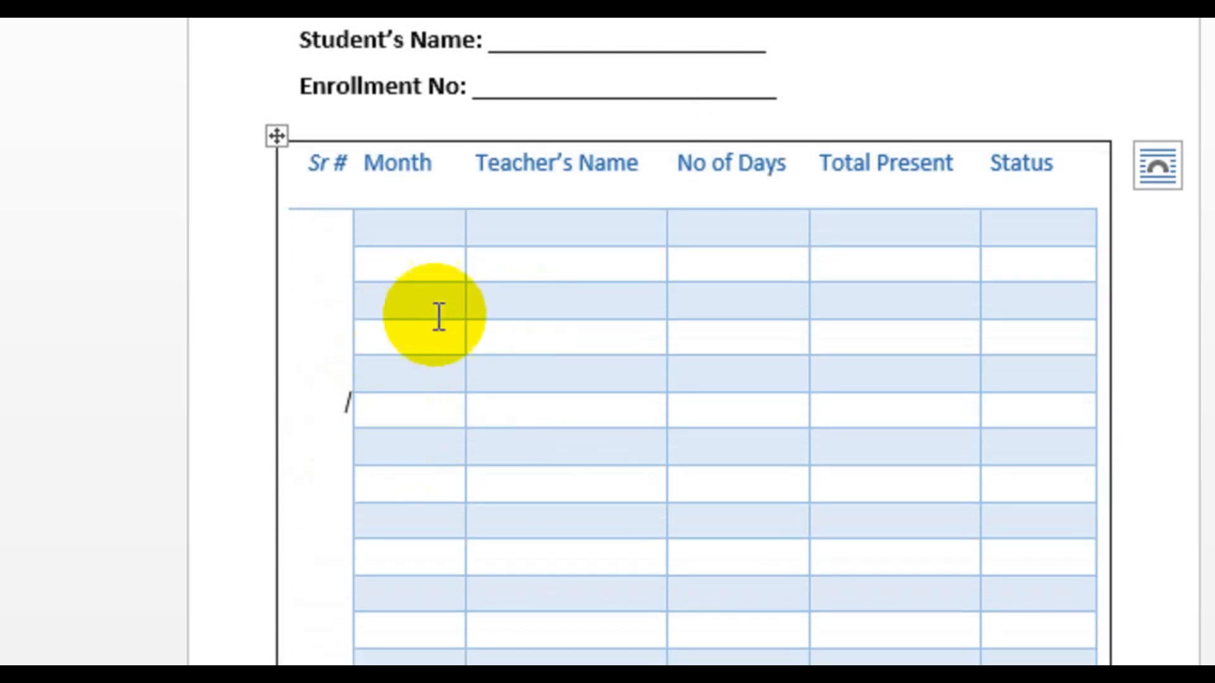
# - Apply the blue grid table style with a solid blue header row and first column to the whole table
pyautogui.click(276, 135)
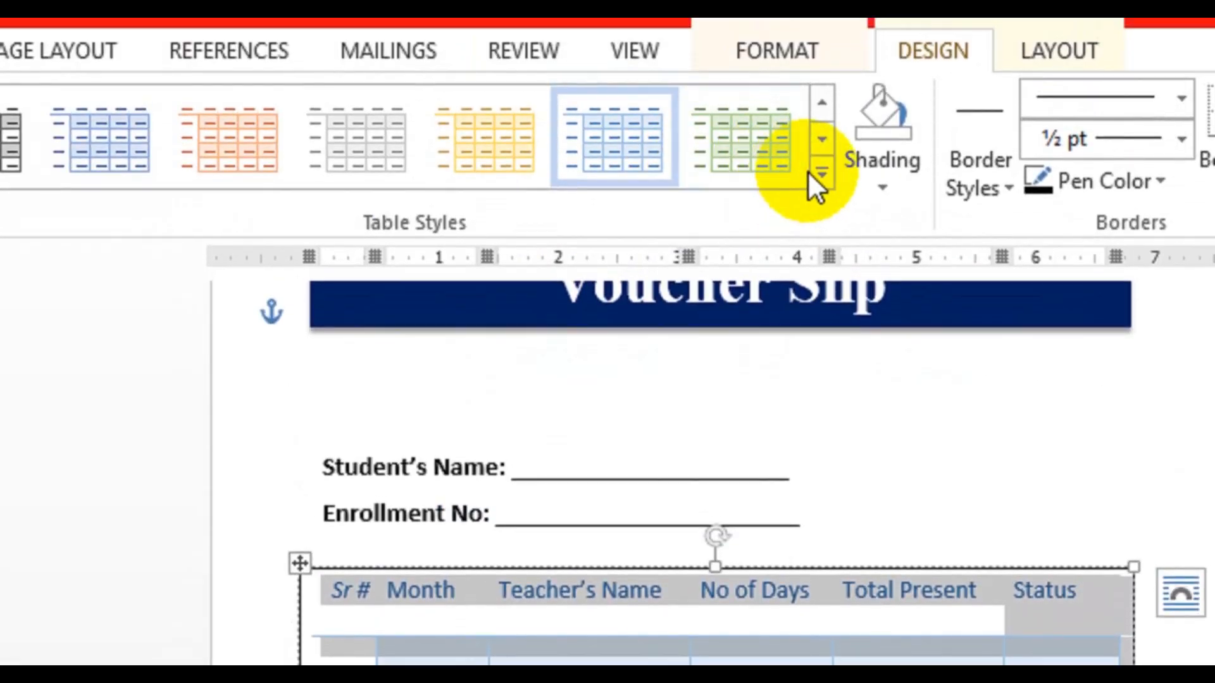
pyautogui.click(822, 37)
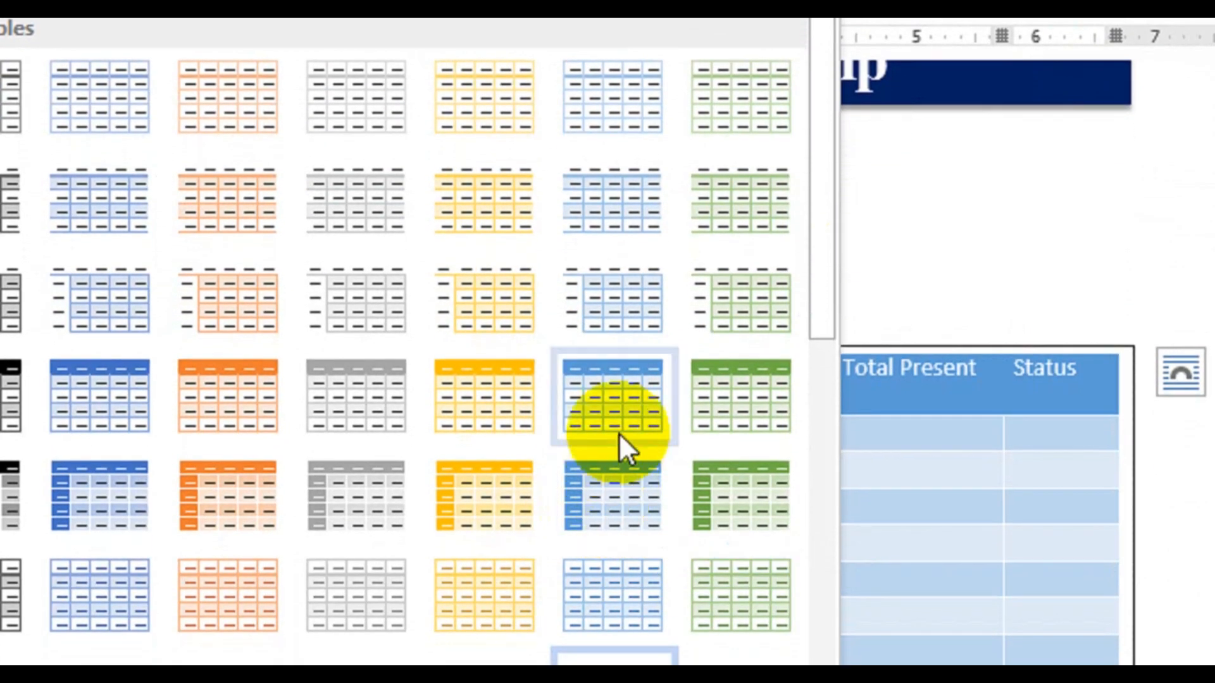
pyautogui.click(620, 484)
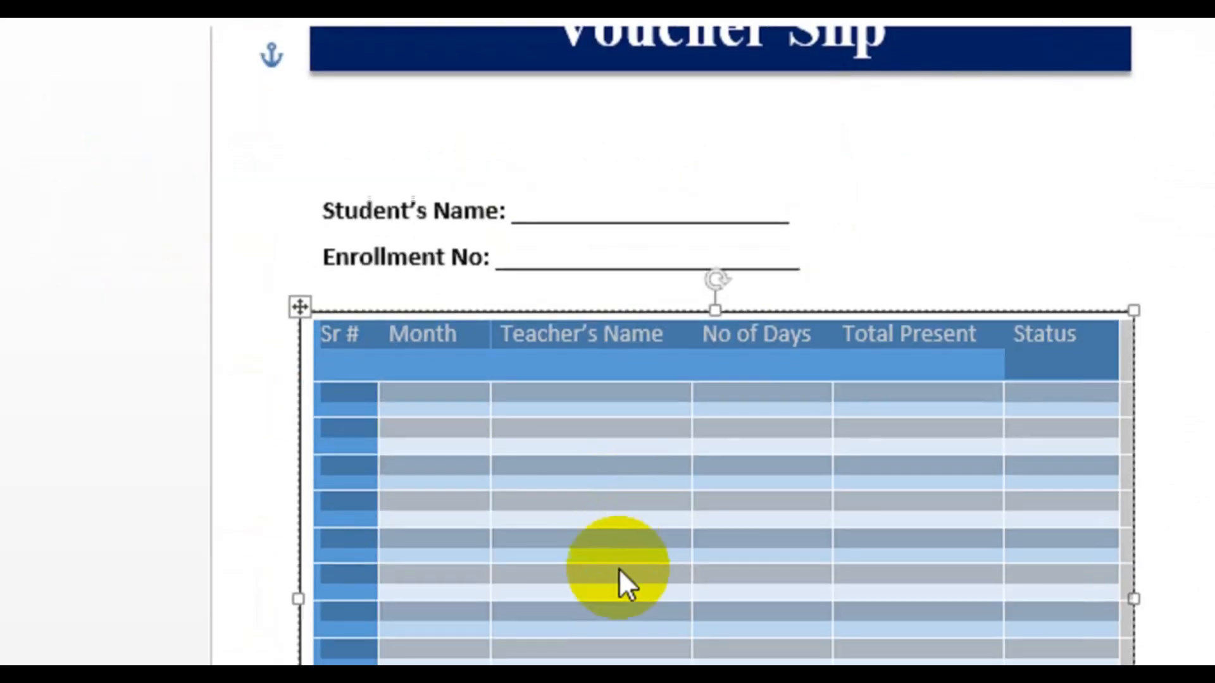
pyautogui.click(549, 617)
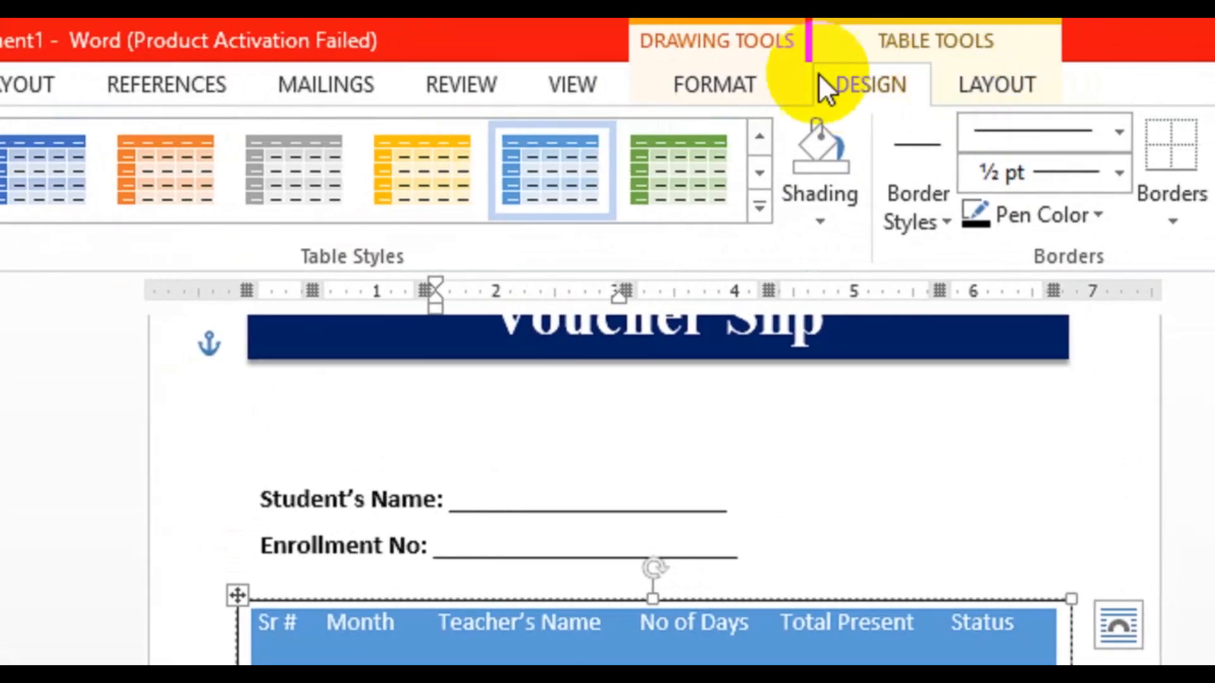
# - Remove the fill and the outline from the text box that holds the table
pyautogui.click(713, 84)
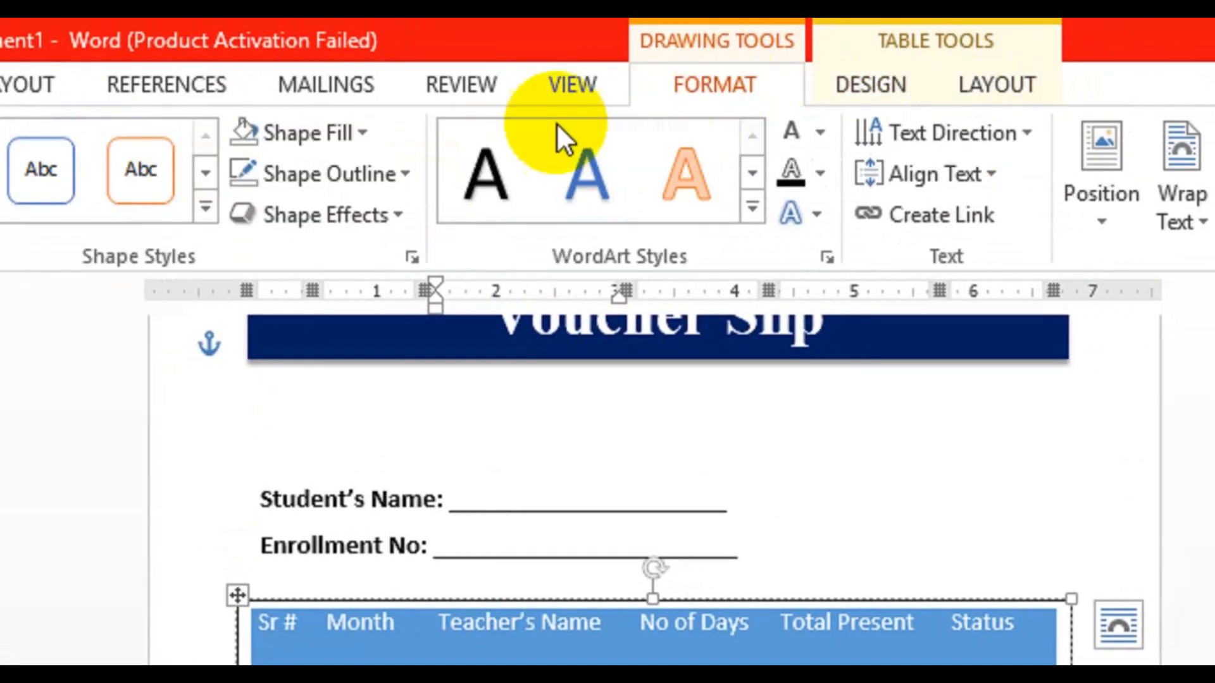
pyautogui.click(372, 139)
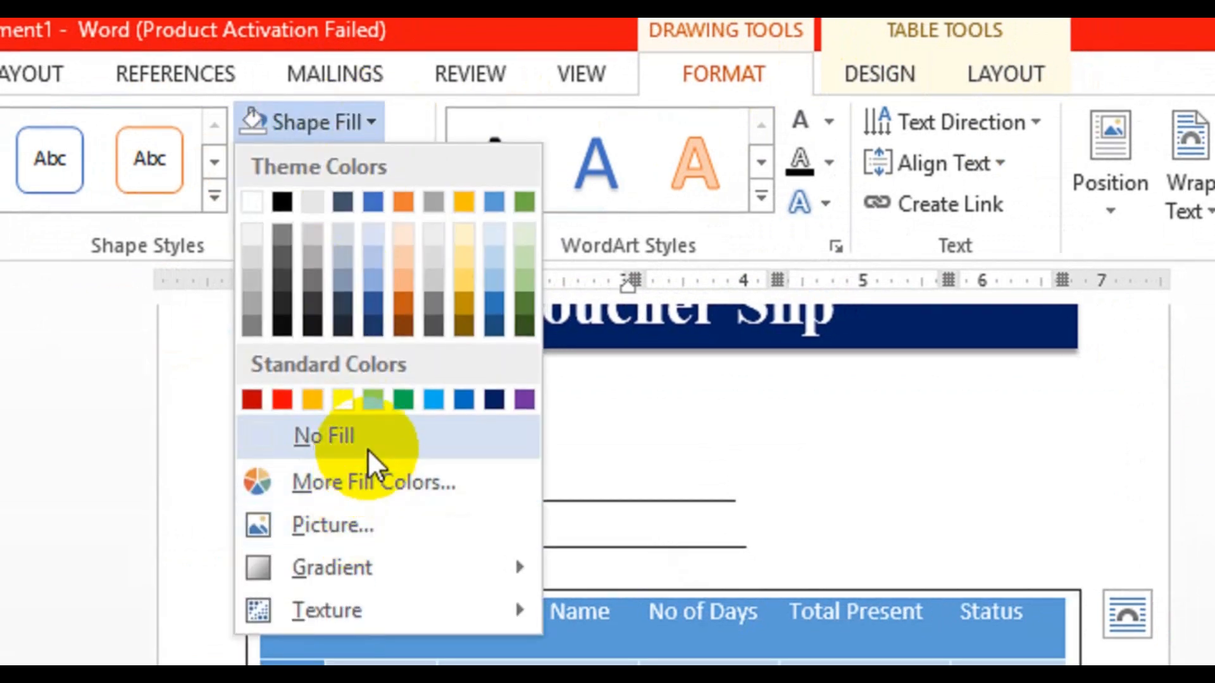
pyautogui.click(364, 443)
pyautogui.click(380, 163)
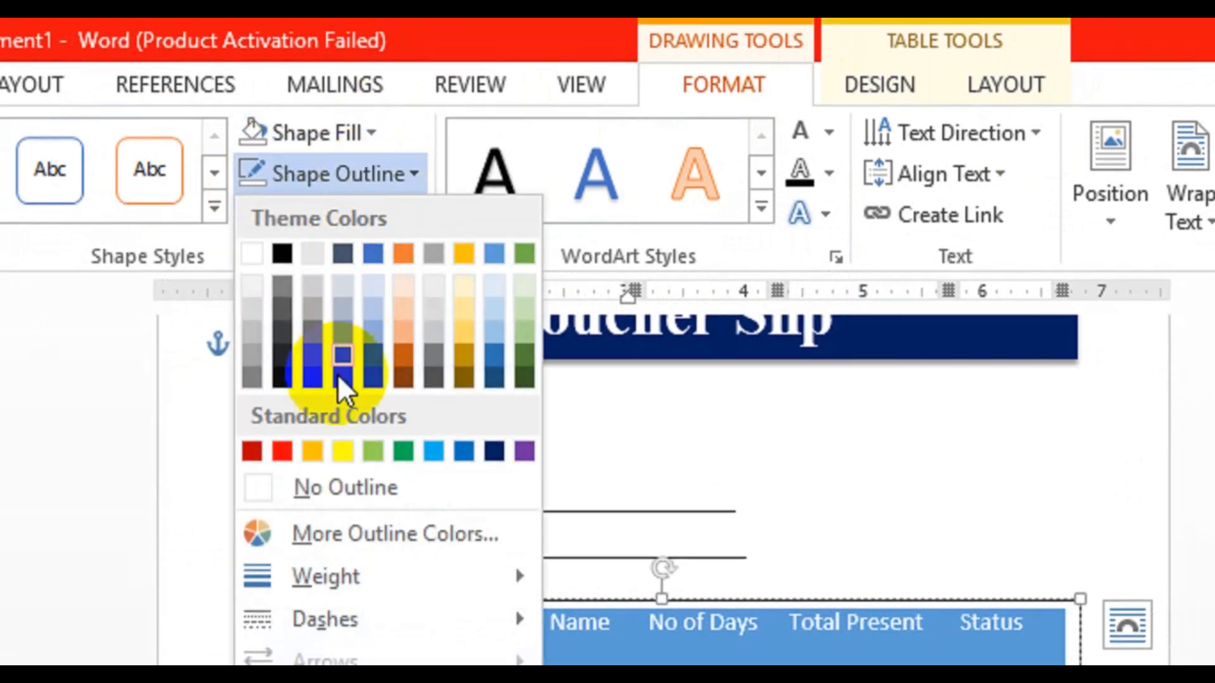
pyautogui.click(341, 487)
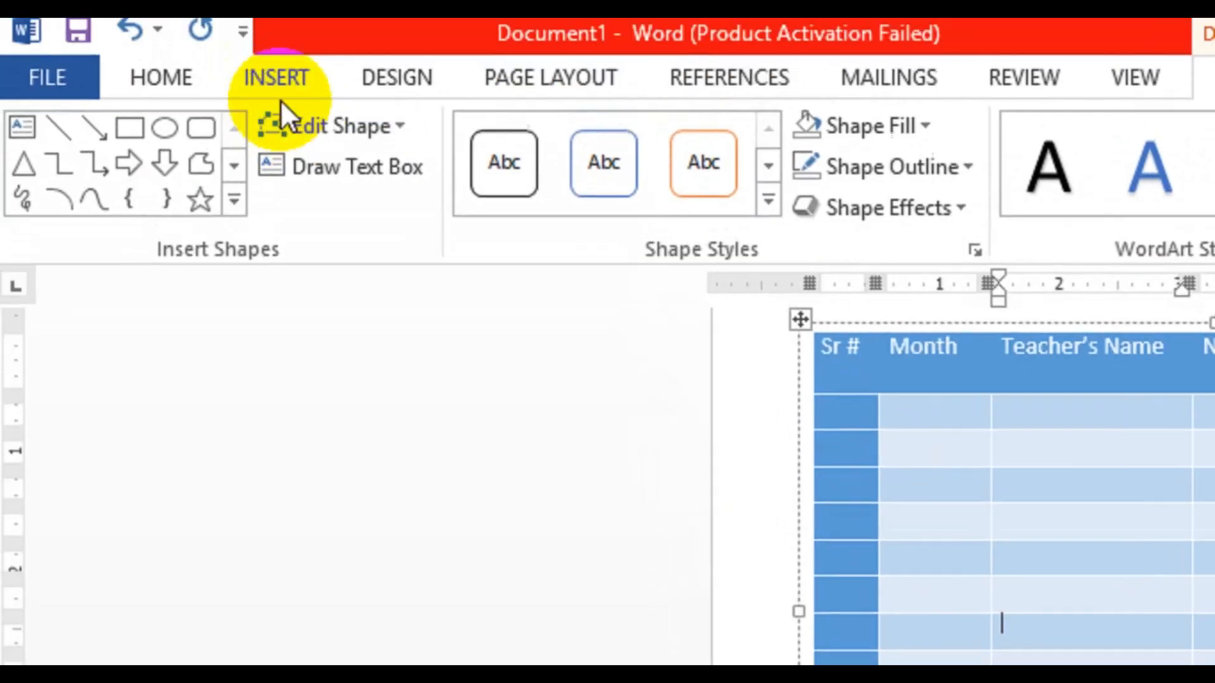
# - Draw a text box about as wide as the table beneath it and enter "Description:" followed by an underscore line
pyautogui.click(279, 103)
pyautogui.click(970, 218)
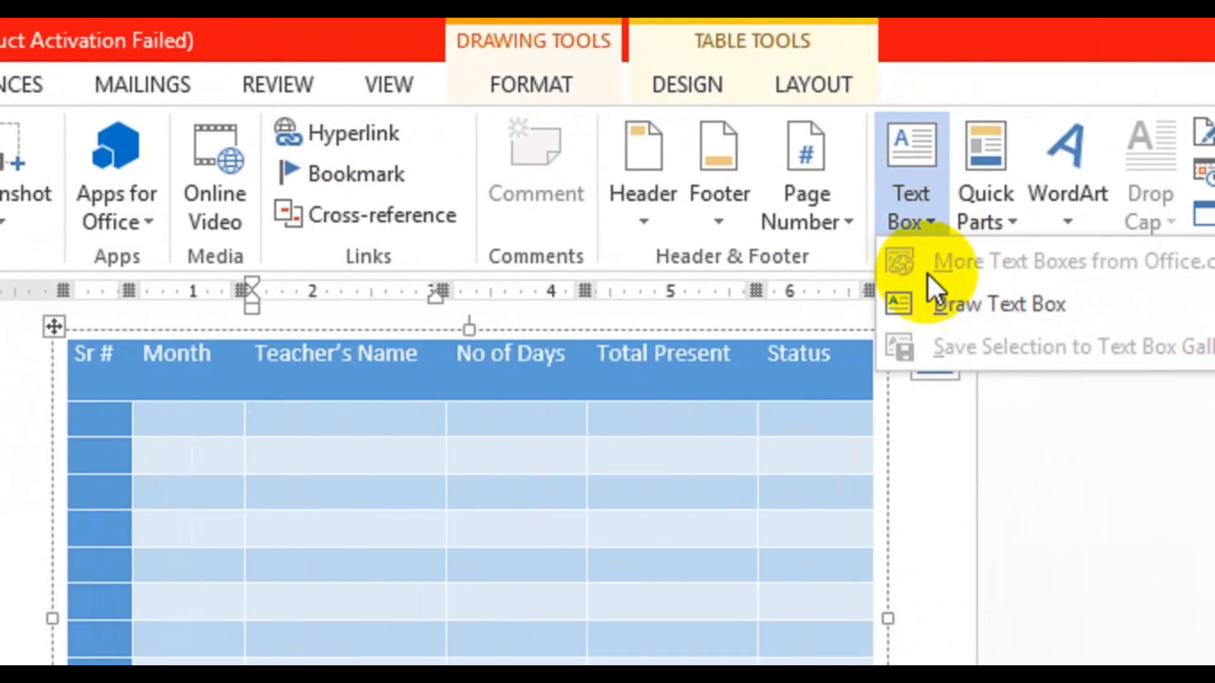
pyautogui.click(949, 304)
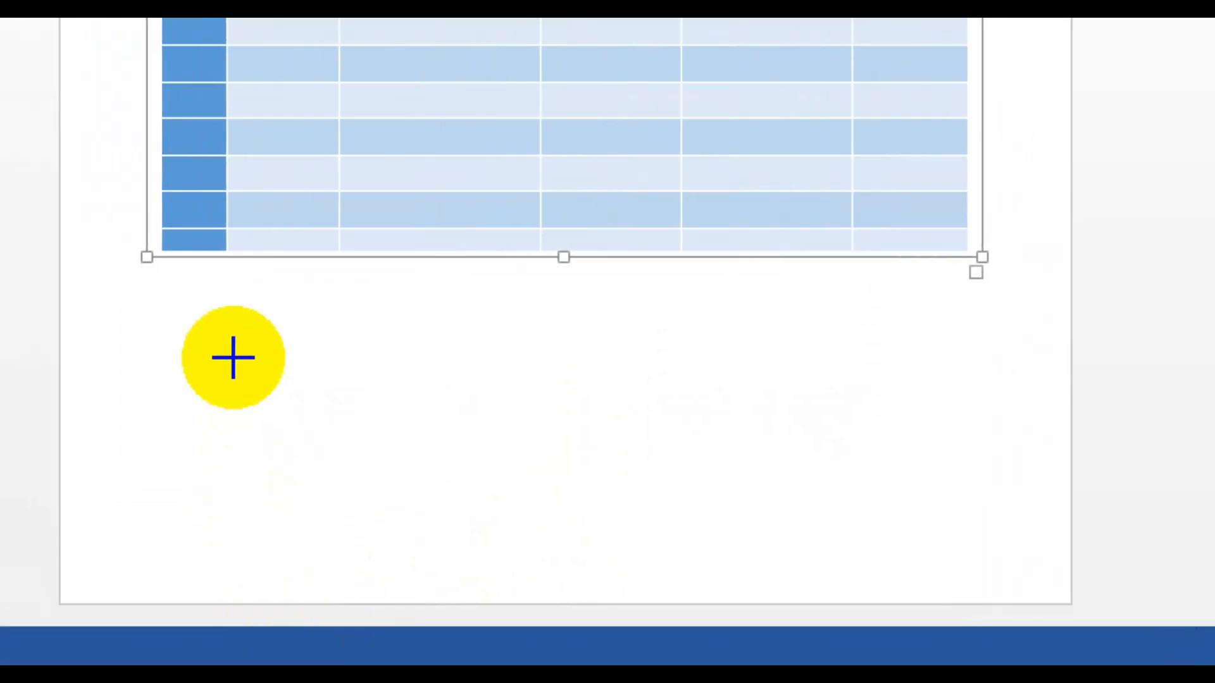
pyautogui.moveTo(301, 323); pyautogui.dragTo(1129, 528)
pyautogui.moveTo(949, 529); pyautogui.dragTo(912, 450)
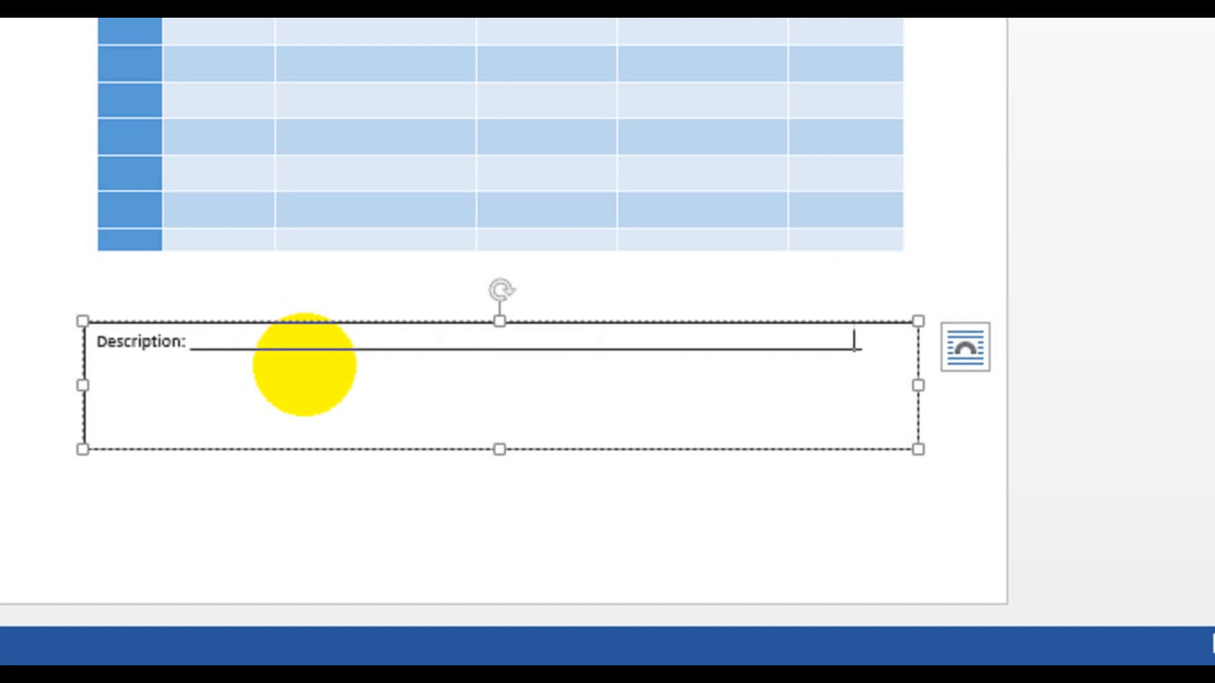
# - Add two more full-width underscore lines below the Description line, undoing automatic conversion of underscores into a border
pyautogui.press('Return')
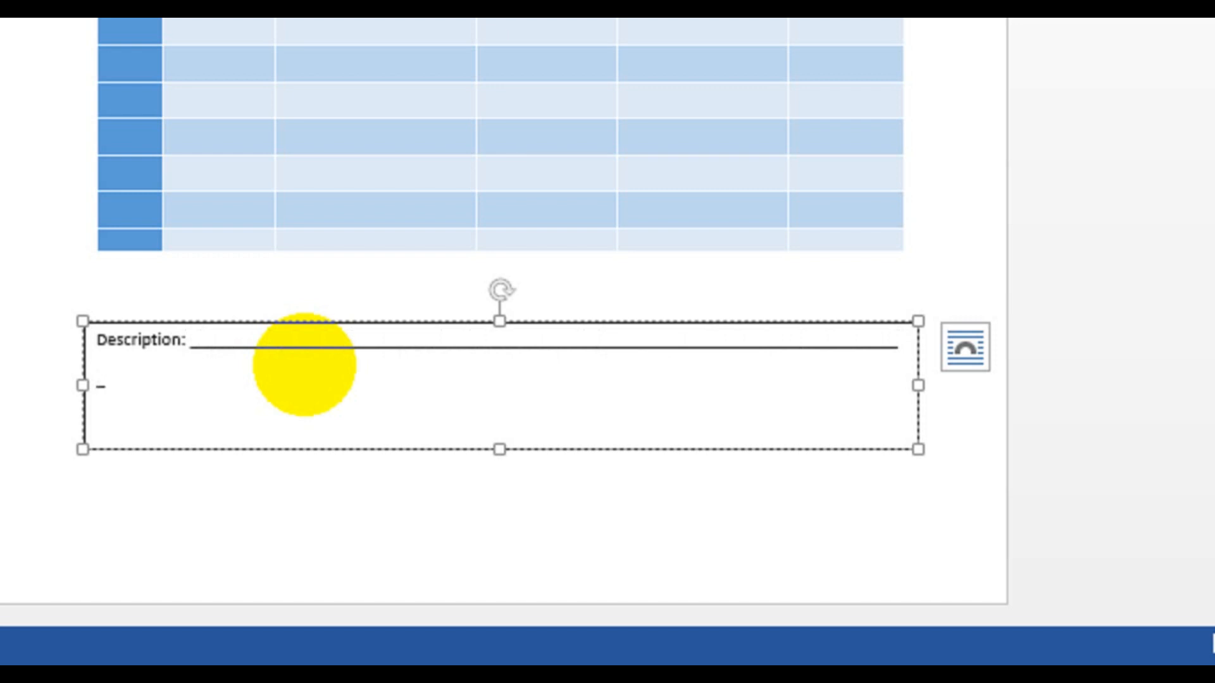
pyautogui.write('________________________________________________________________________________________________')
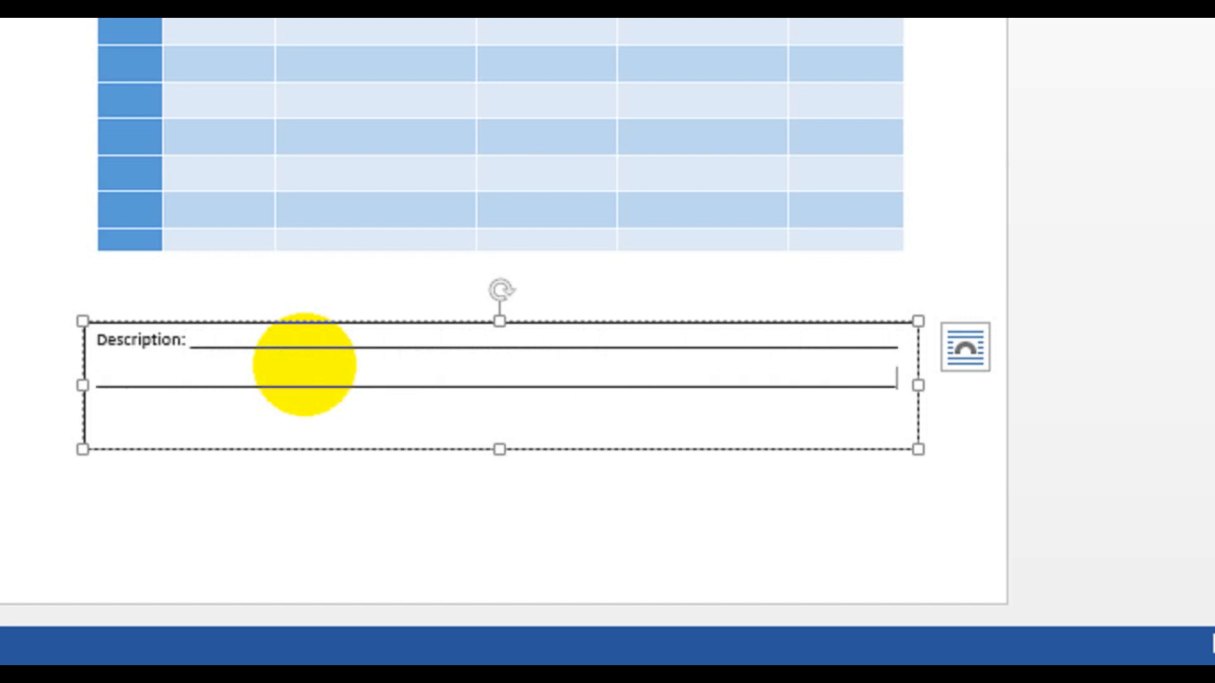
pyautogui.press('Return')
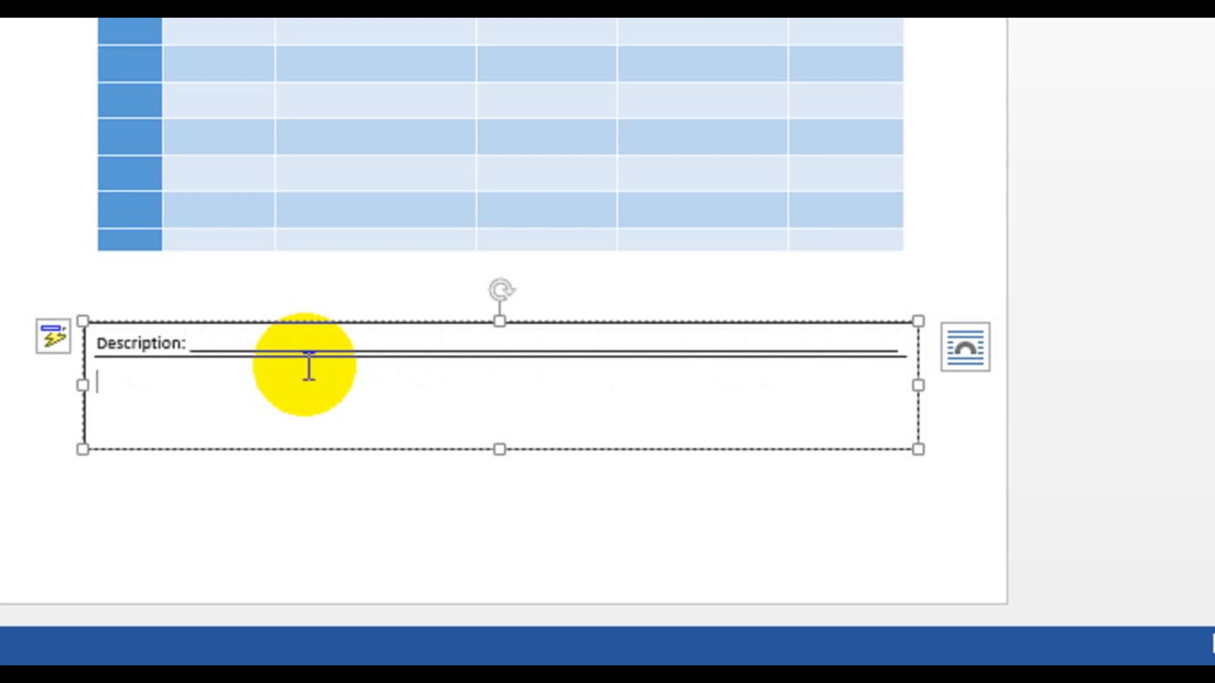
pyautogui.press('Return')
pyautogui.write('________________________________________________________________________________')
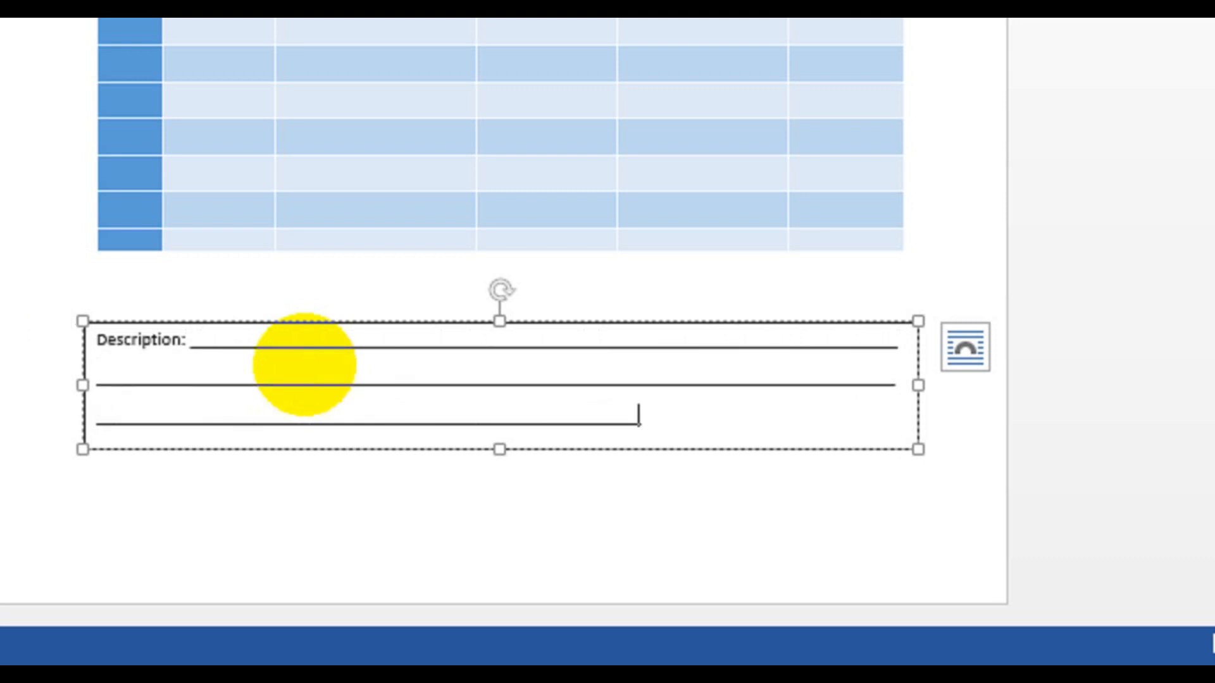
pyautogui.write('______________')
pyautogui.press('Return')
pyautogui.hotkey('ctrl', 'z')
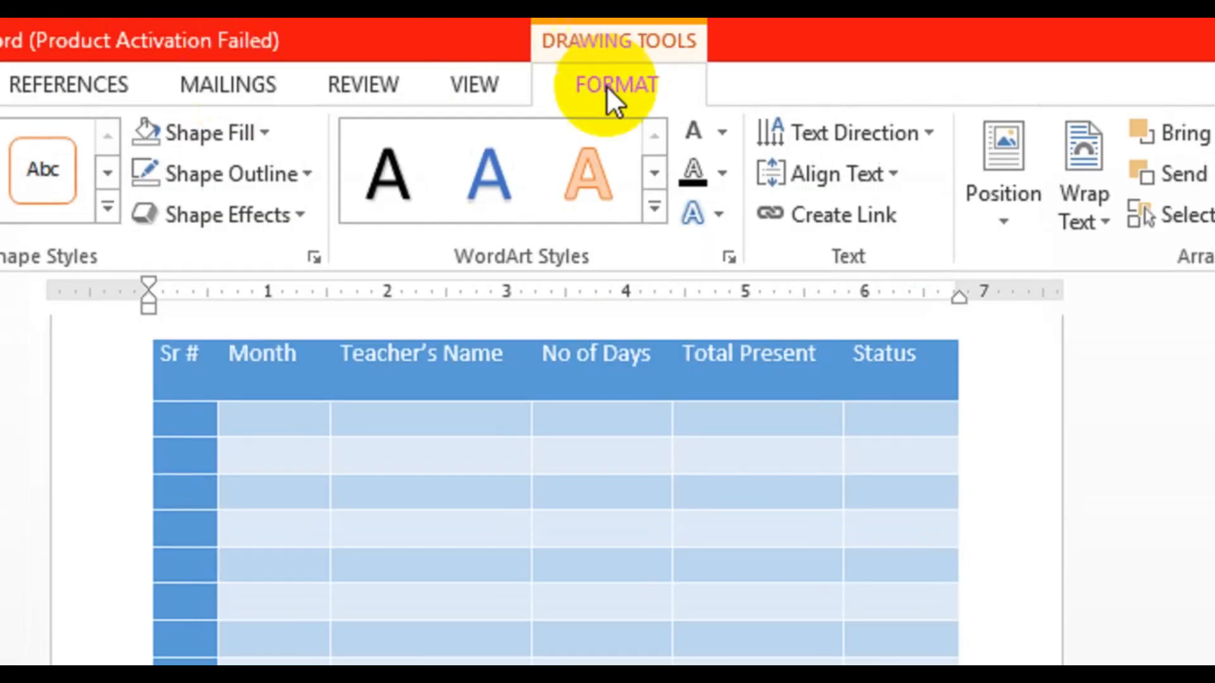
# - Remove the outline and the fill from the Description text box
pyautogui.click(298, 177)
pyautogui.click(282, 487)
pyautogui.click(310, 133)
pyautogui.click(316, 445)
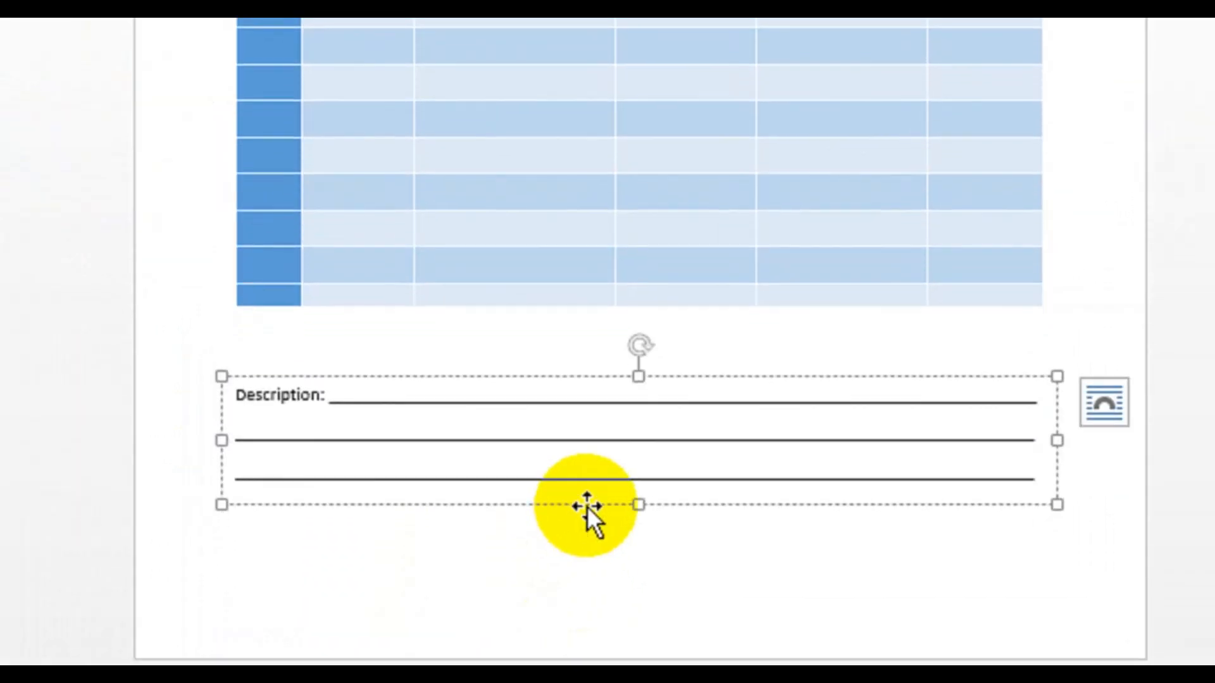
# - Duplicate the Description text box below itself and replace the copy's text with "Signature:" and a short underscore line
pyautogui.moveTo(587, 506); pyautogui.dragTo(571, 576)
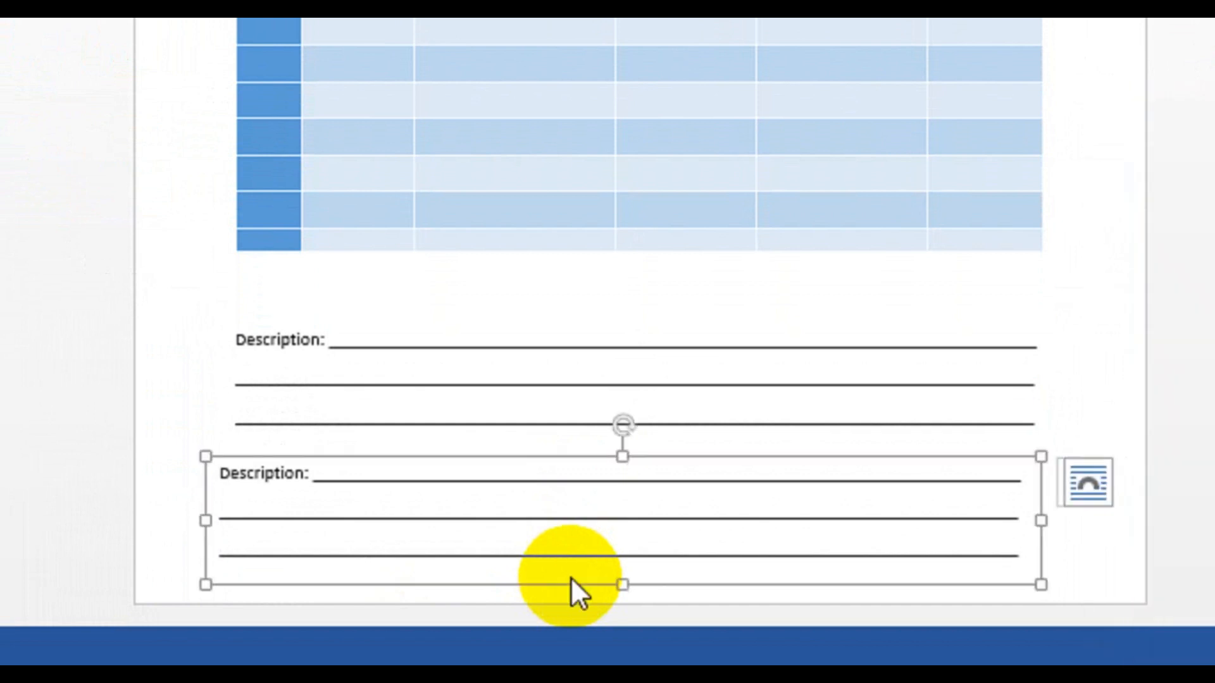
pyautogui.click(572, 550)
pyautogui.hotkey('ctrl', 'a')
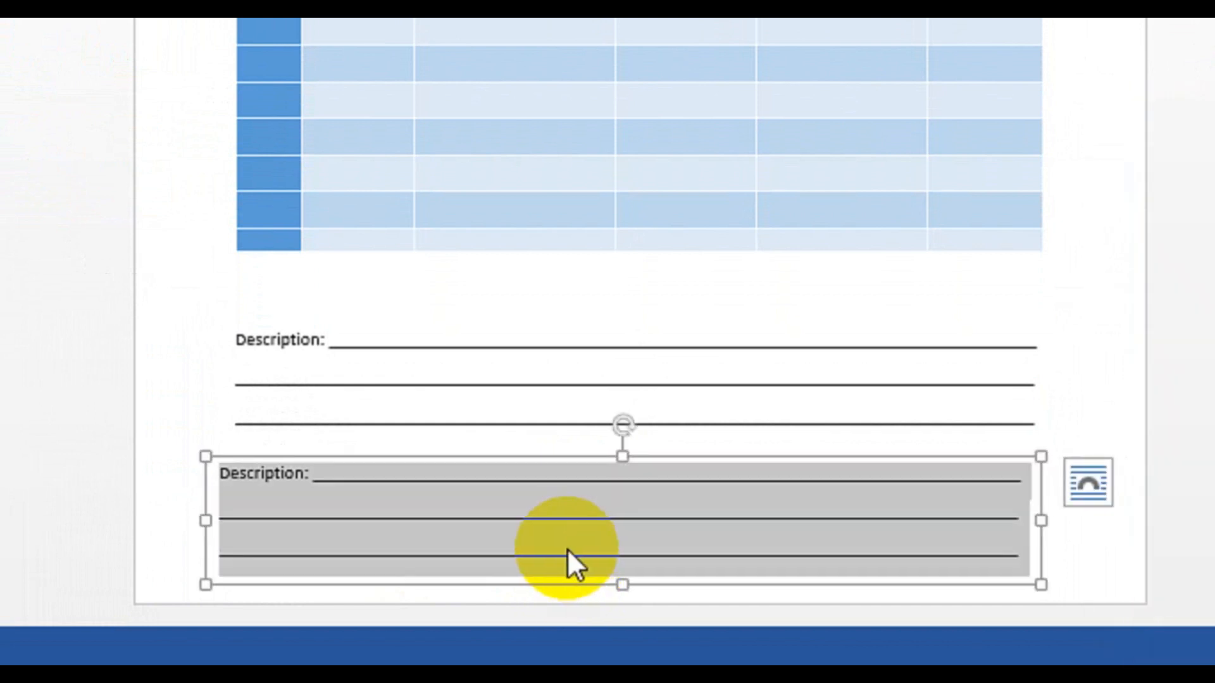
pyautogui.write('Signature:')
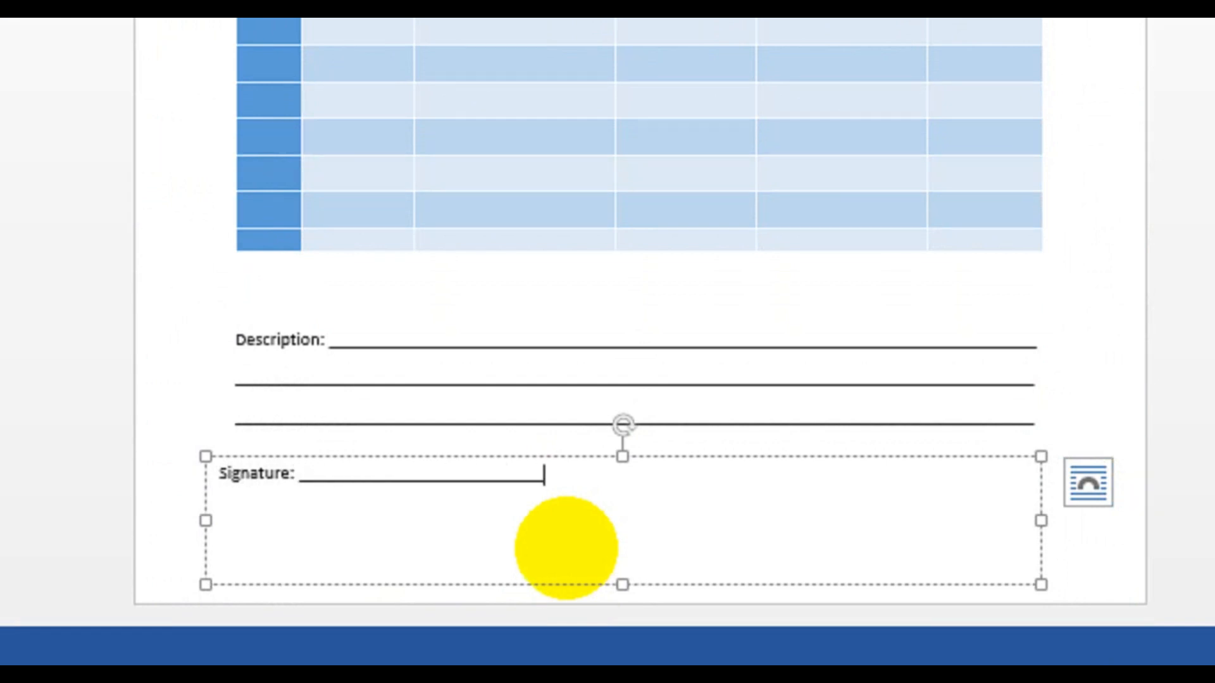
# - Shrink the Signature text box to fit its line and move it lower, aligned with the start of the Description lines
pyautogui.moveTo(1041, 584); pyautogui.dragTo(738, 532)
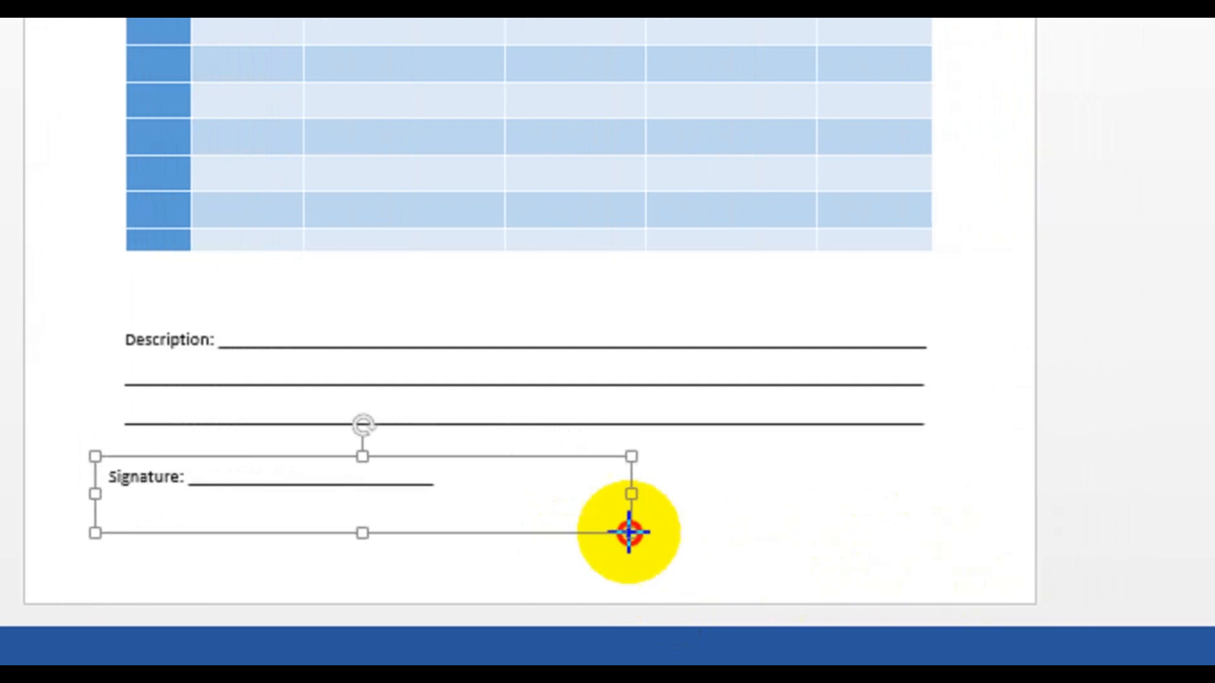
pyautogui.moveTo(628, 532)
pyautogui.mouseDown()
pyautogui.moveTo(531, 532)
pyautogui.moveTo(478, 515)
pyautogui.mouseUp()
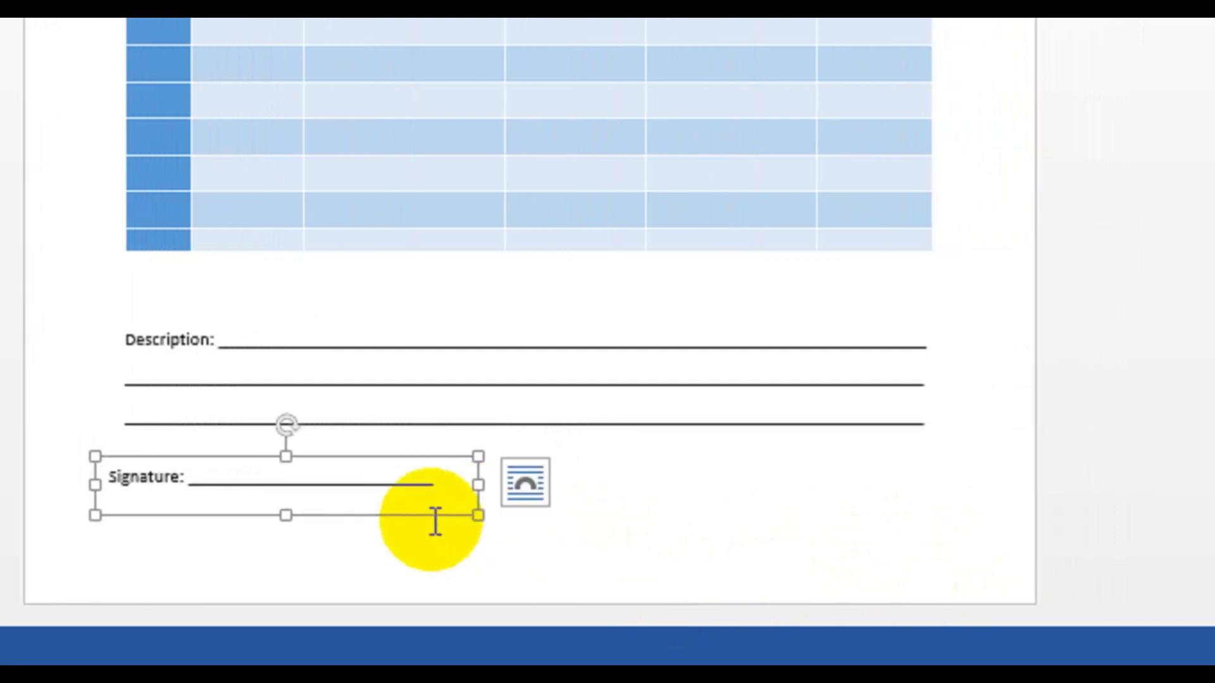
pyautogui.moveTo(382, 515); pyautogui.dragTo(396, 565)
# - Set the Signature line to font size 12 and make it bold
pyautogui.tripleClick(449, 539)
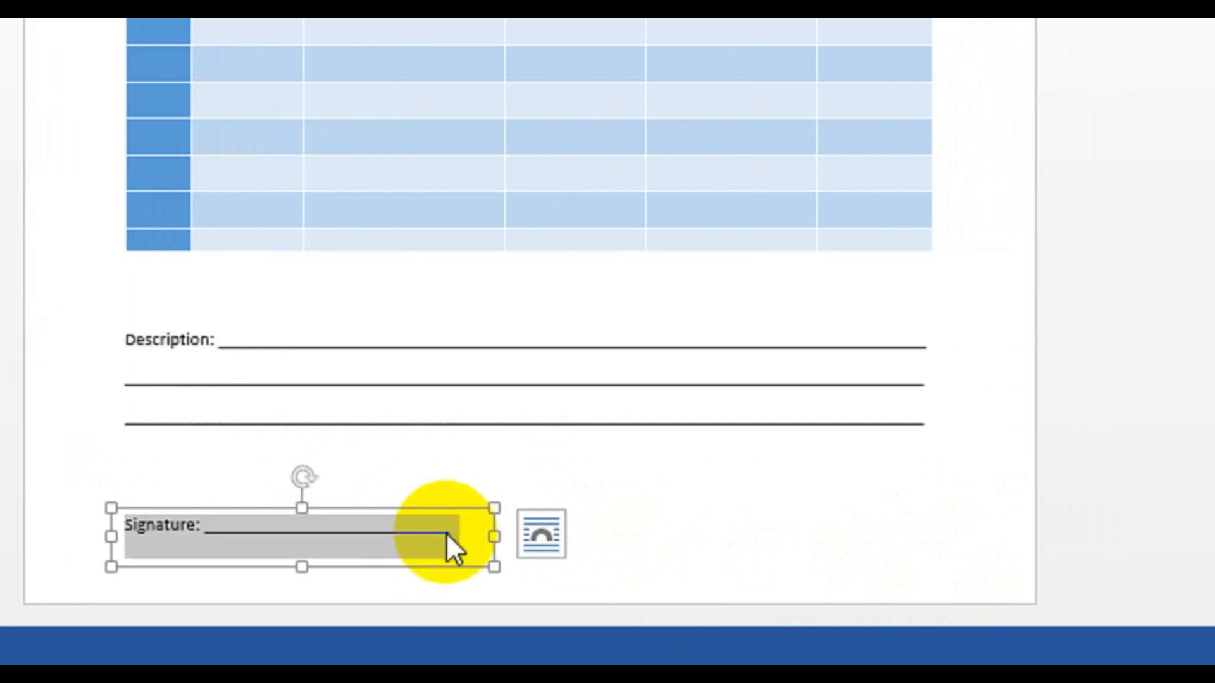
pyautogui.click(114, 81)
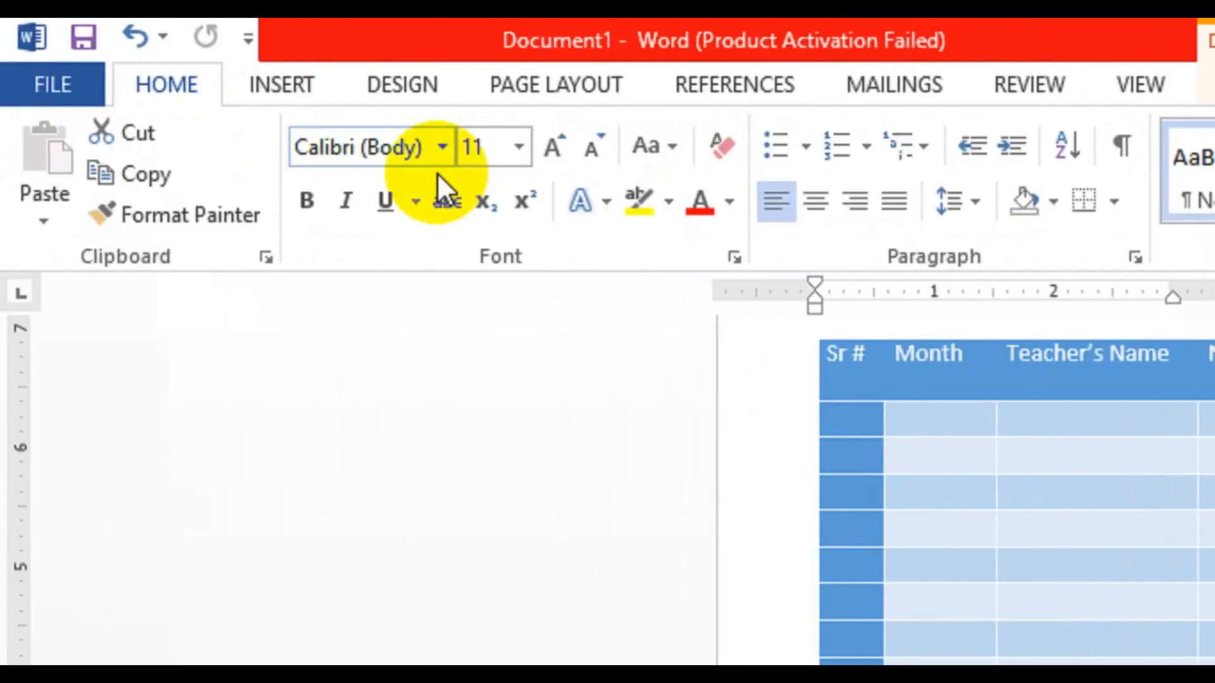
pyautogui.click(552, 145)
pyautogui.click(307, 201)
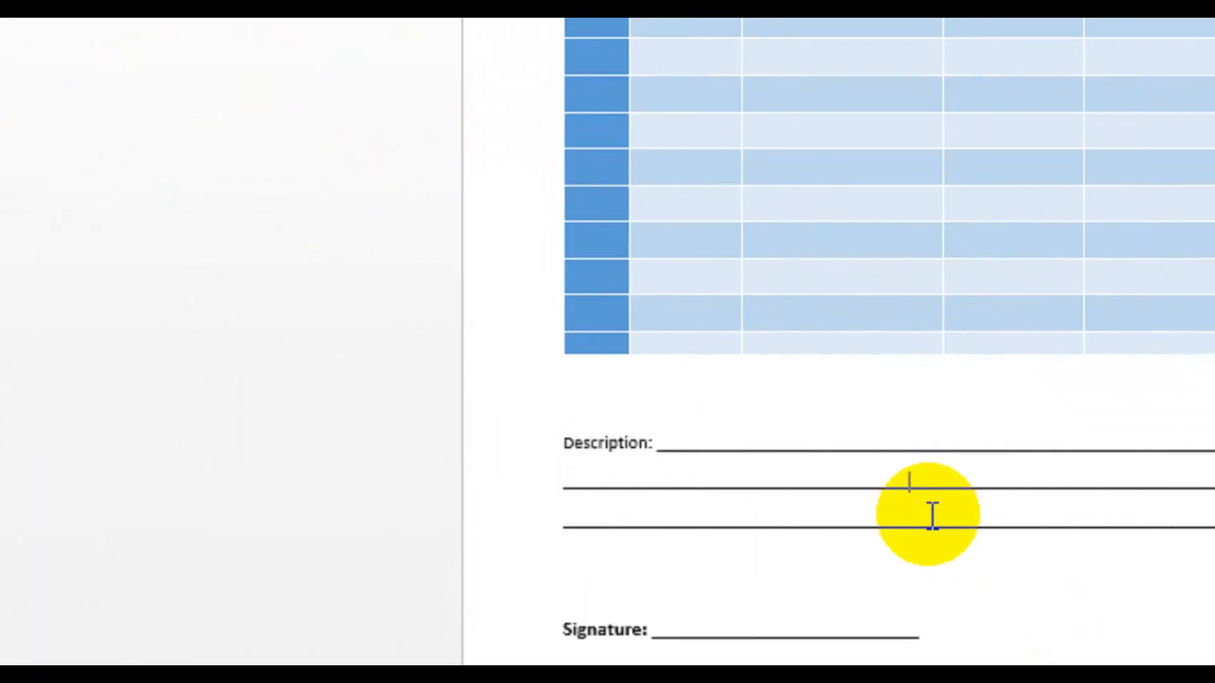
# - Make all of the Description text, including its underscore lines, bold and increase its font size by one step
pyautogui.tripleClick(970, 557)
pyautogui.click(317, 142)
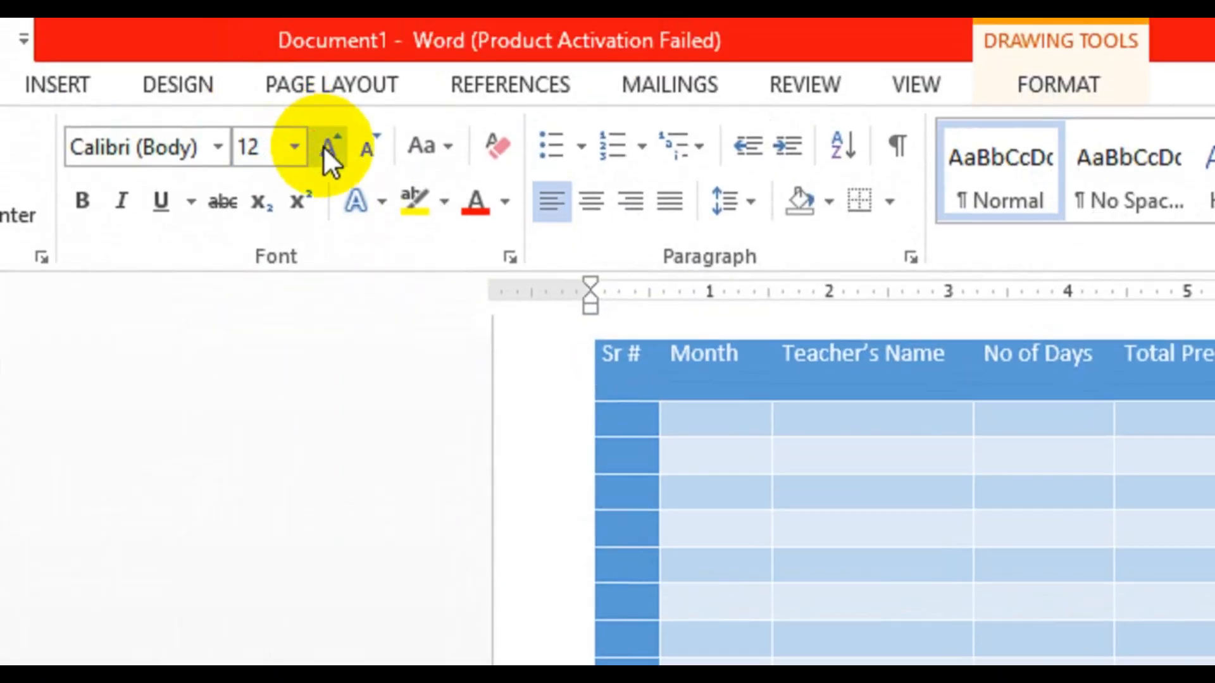
pyautogui.hotkey('ctrl', 'z')
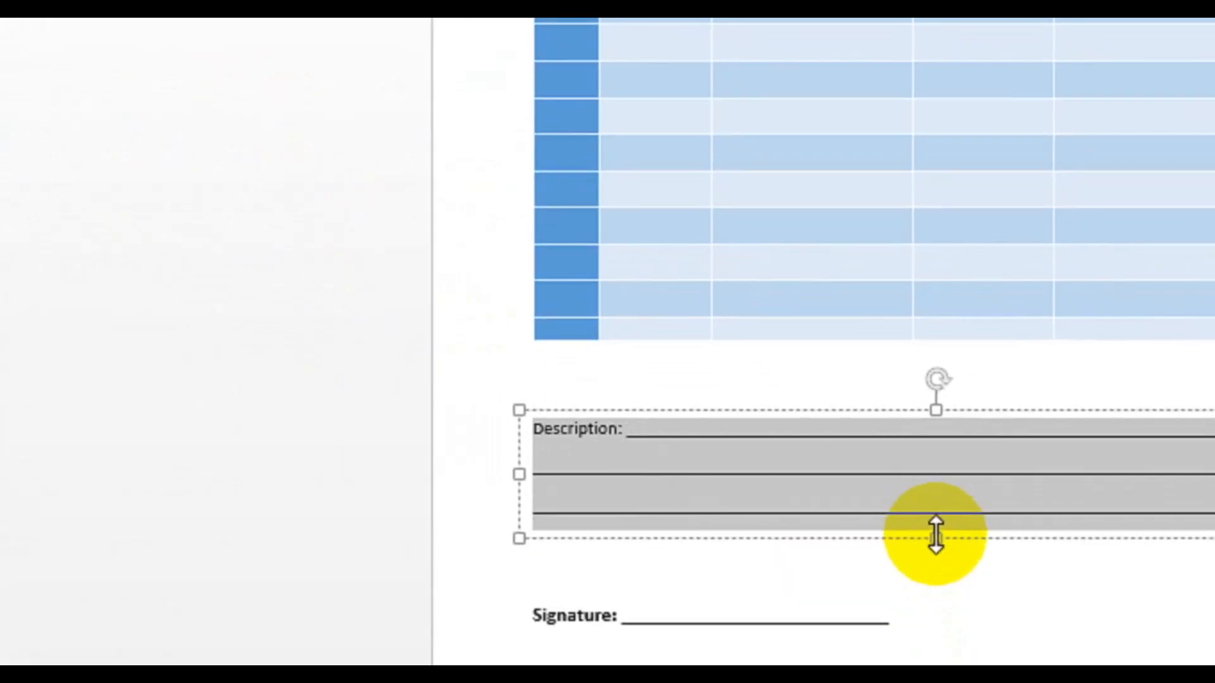
pyautogui.click(984, 629)
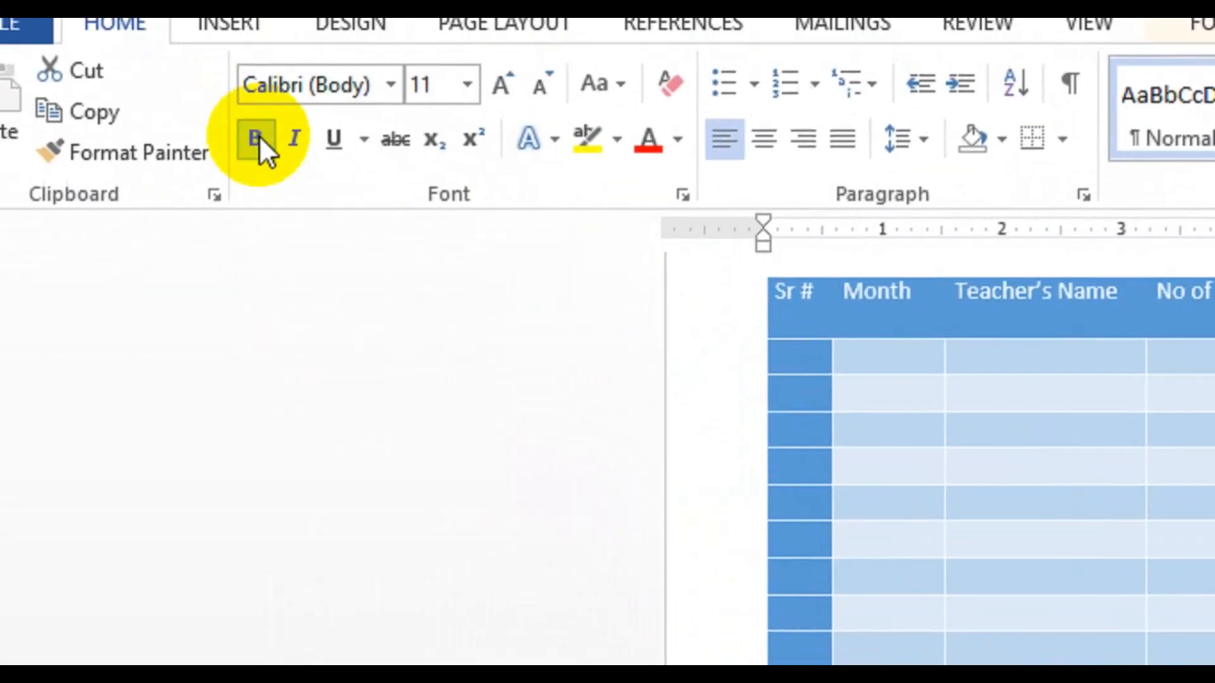
pyautogui.click(263, 148)
pyautogui.click(497, 142)
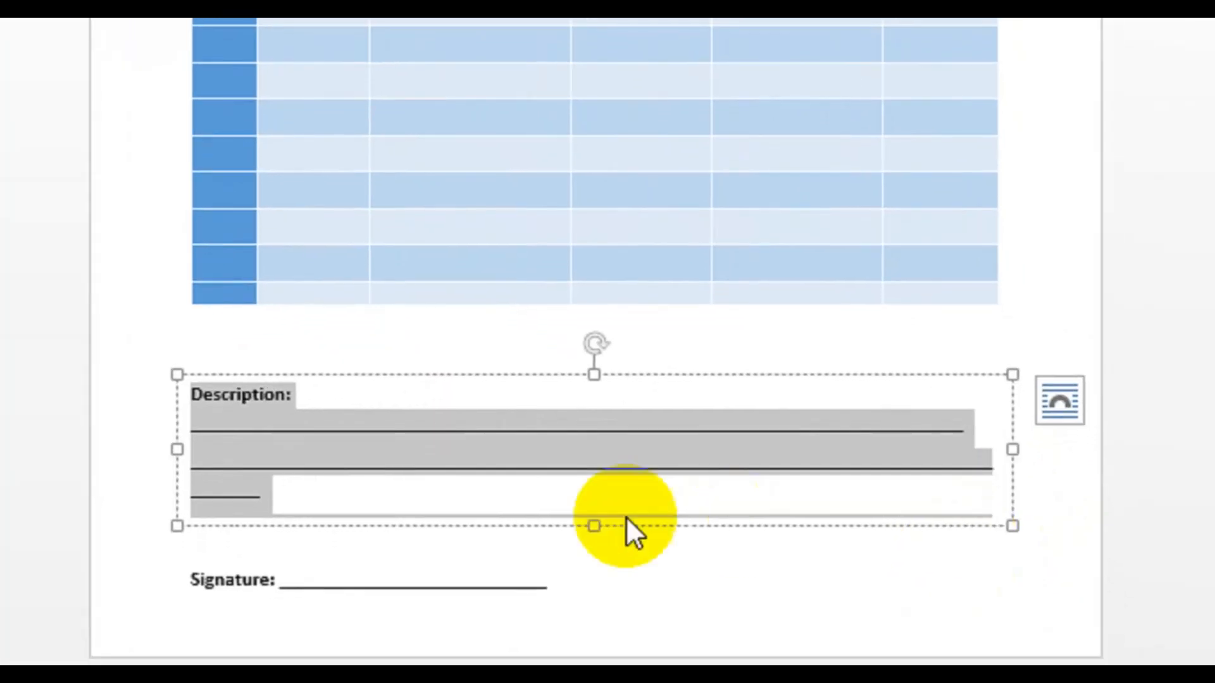
# - Make the Description text box taller and wider to give its underscore lines more room
pyautogui.moveTo(594, 526); pyautogui.dragTo(595, 546)
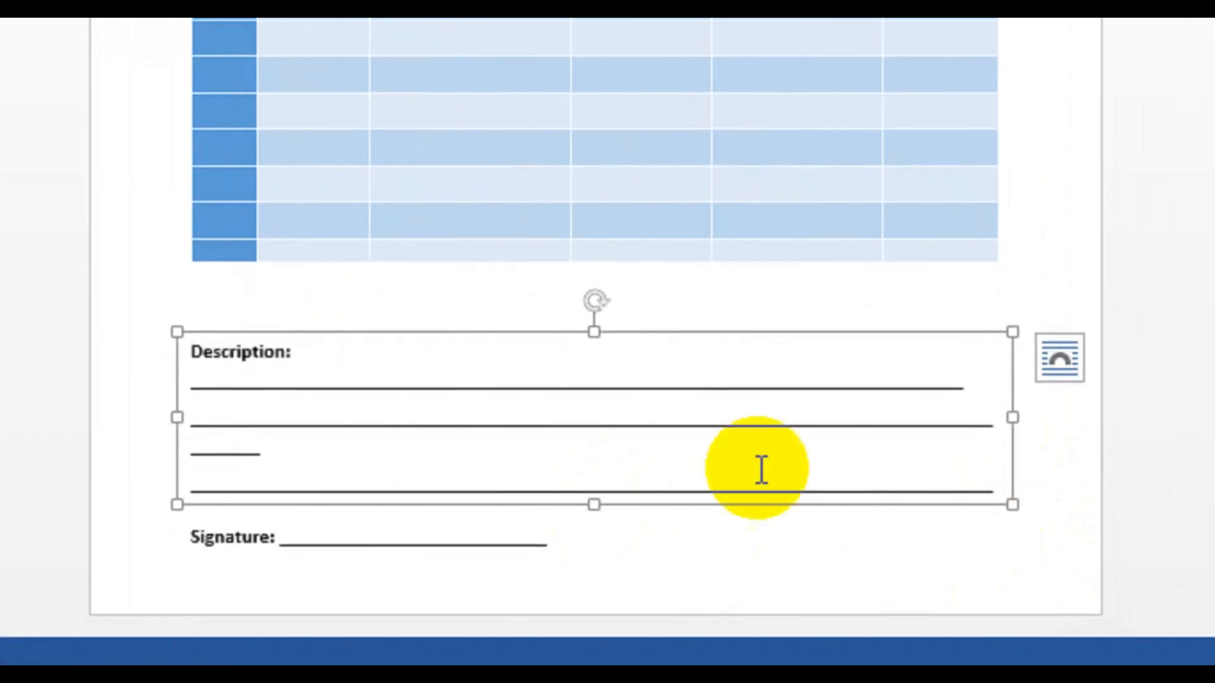
pyautogui.moveTo(1013, 418); pyautogui.dragTo(1045, 424)
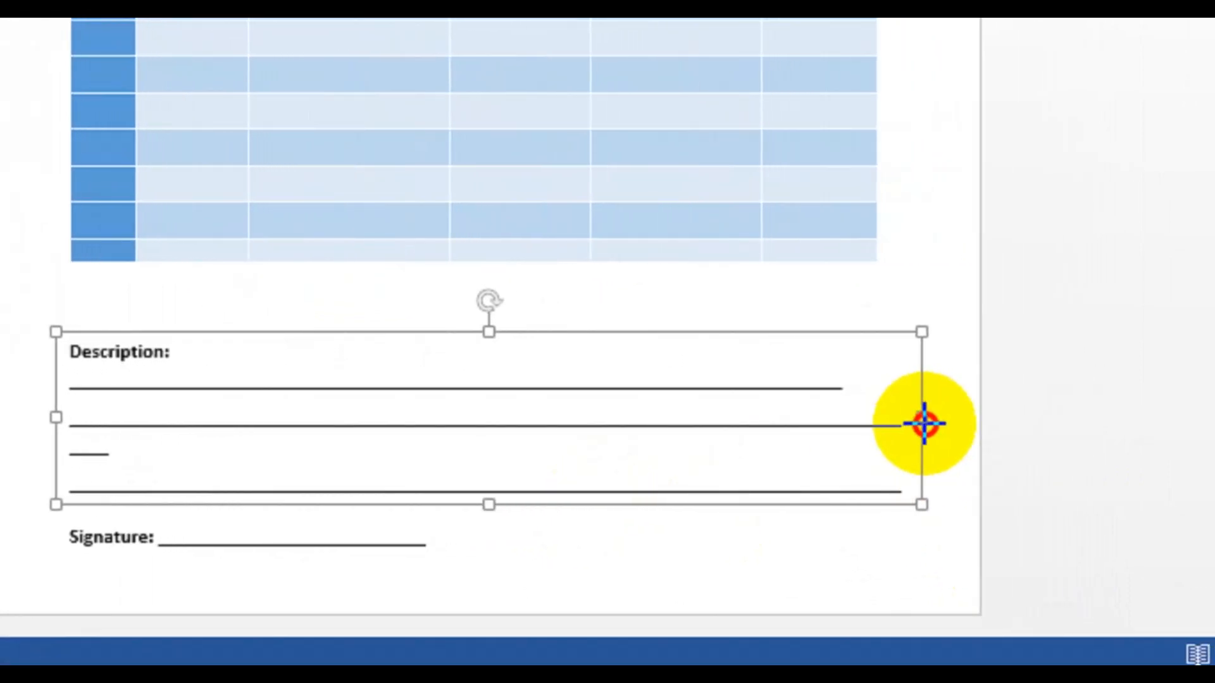
pyautogui.moveTo(924, 423)
pyautogui.mouseDown()
pyautogui.moveTo(960, 428)
pyautogui.moveTo(905, 429)
pyautogui.mouseUp()
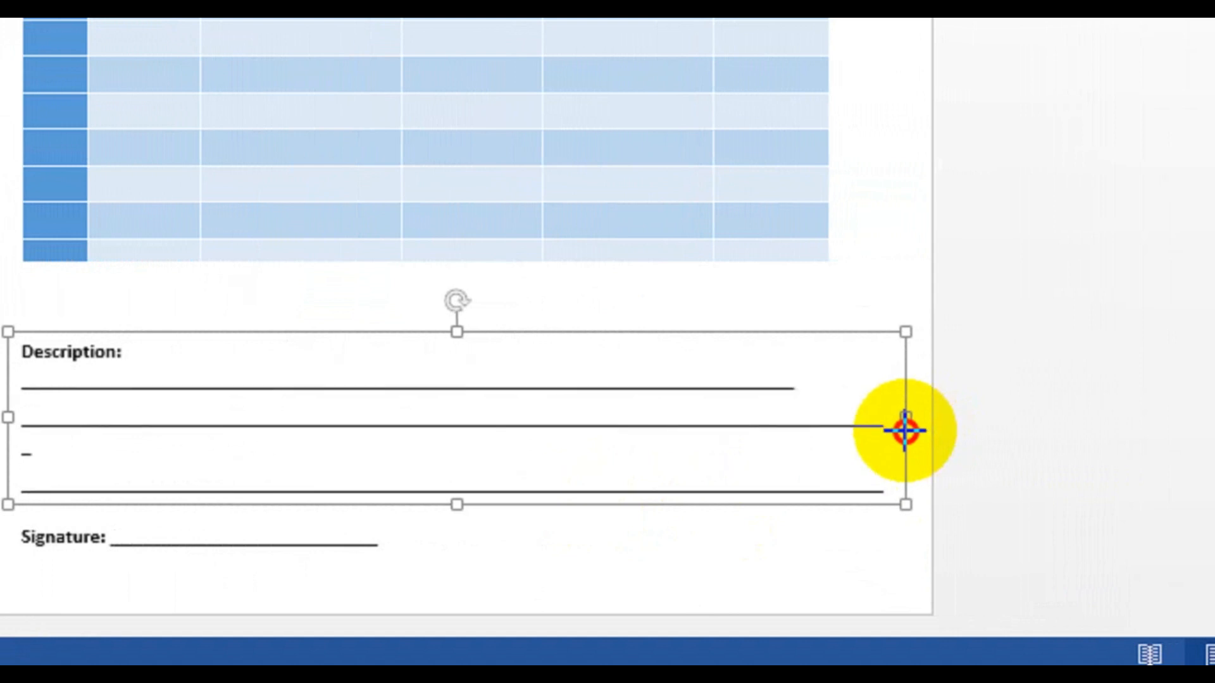
# - Shorten the second and third Description underscore lines to one row each, about as long as the first, and narrow the text box around them
pyautogui.click(693, 415)
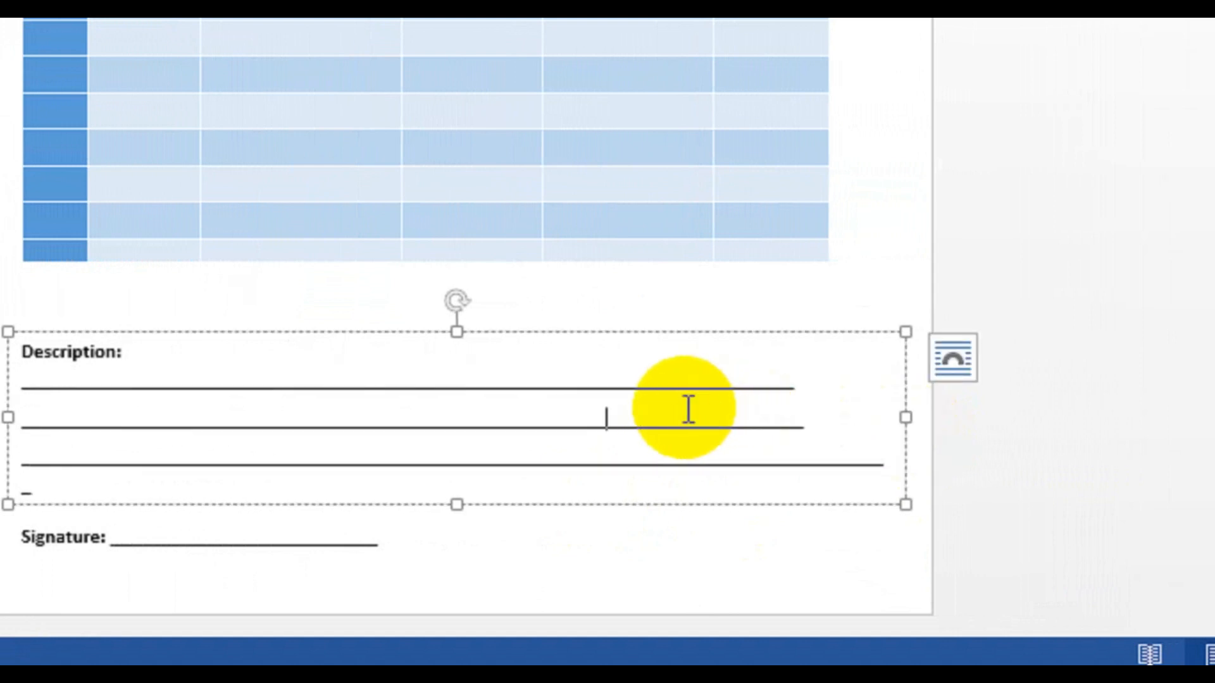
pyautogui.click(698, 465)
pyautogui.press('BackSpace')
pyautogui.press('BackSpace')
pyautogui.press('BackSpace')
pyautogui.press('BackSpace')
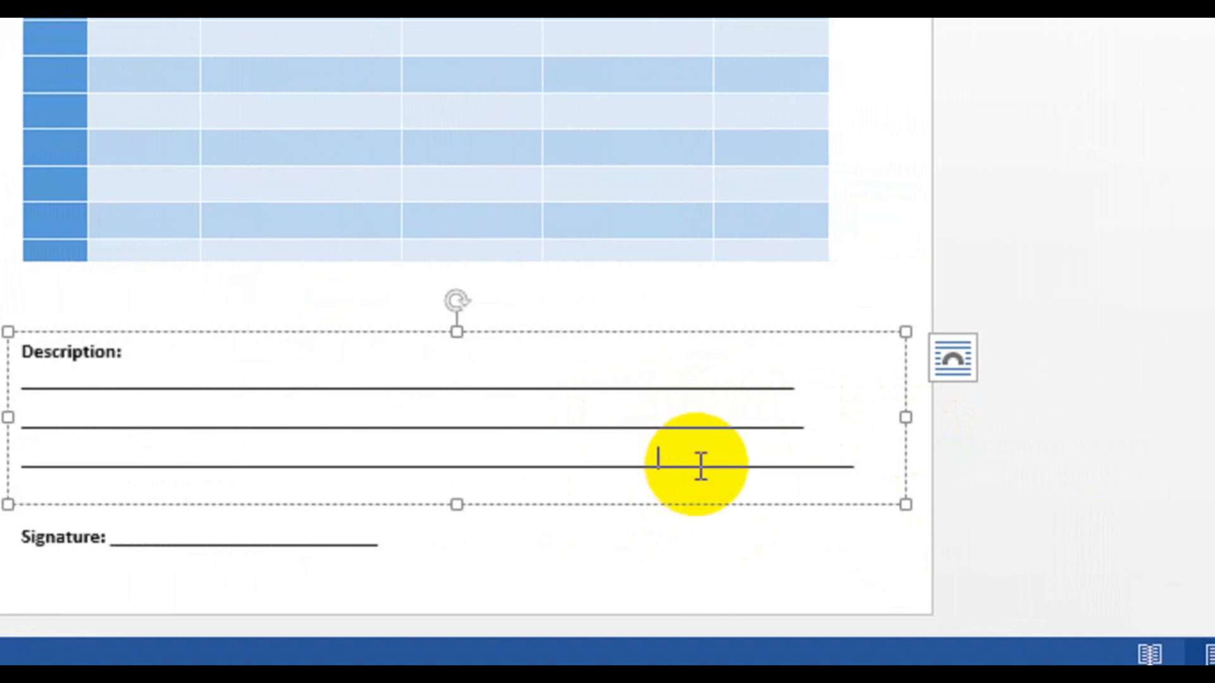
pyautogui.press('BackSpace')
pyautogui.press('BackSpace')
pyautogui.press('BackSpace')
pyautogui.press('BackSpace')
pyautogui.press('BackSpace')
pyautogui.press('BackSpace')
pyautogui.press('BackSpace')
pyautogui.press('BackSpace')
pyautogui.moveTo(907, 421); pyautogui.dragTo(824, 422)
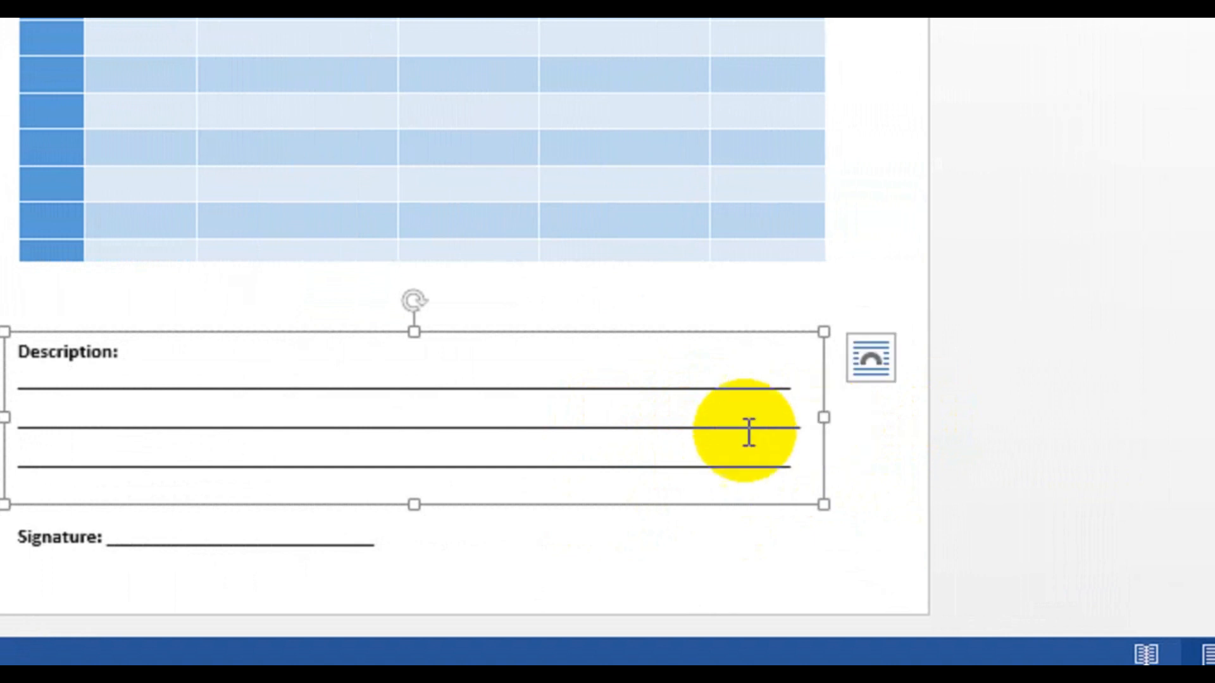
# - Examine the layout of the whole slip, from the student fields and table to the Description and Signature lines
pyautogui.click(415, 384)
pyautogui.click(142, 244)
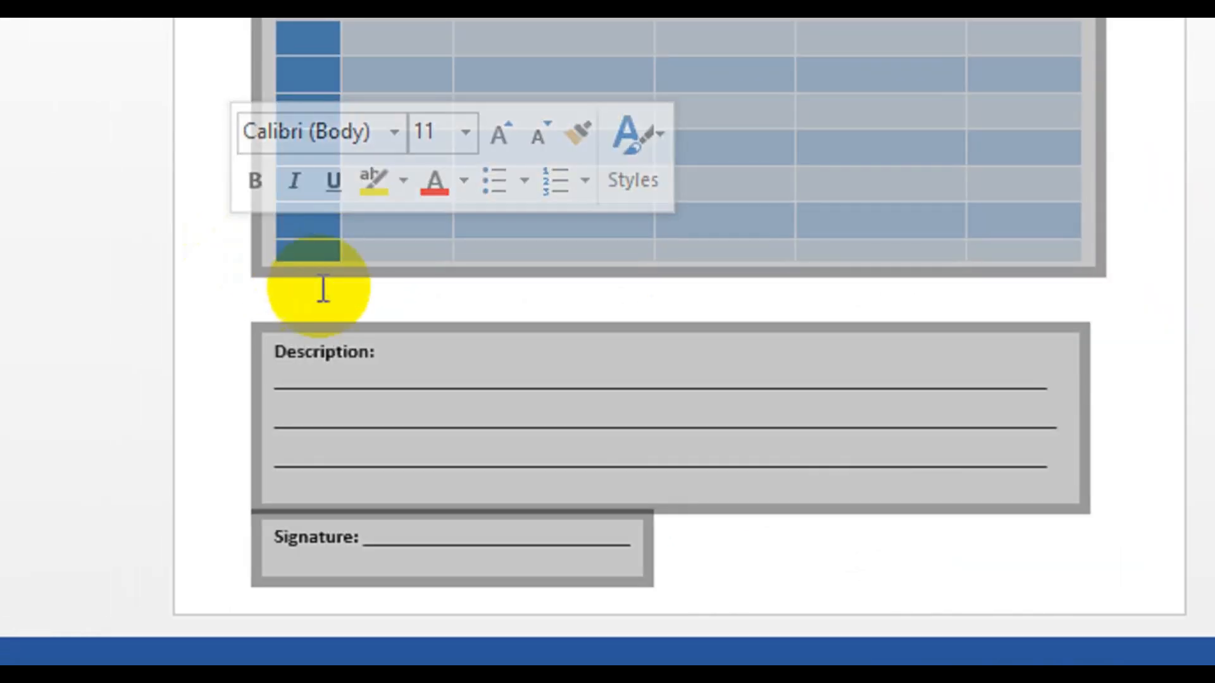
pyautogui.click(523, 284)
pyautogui.scroll(4, 588, 316)
pyautogui.keyDown('ctrl'); pyautogui.scroll(-4, 600, 317); pyautogui.keyUp('ctrl')
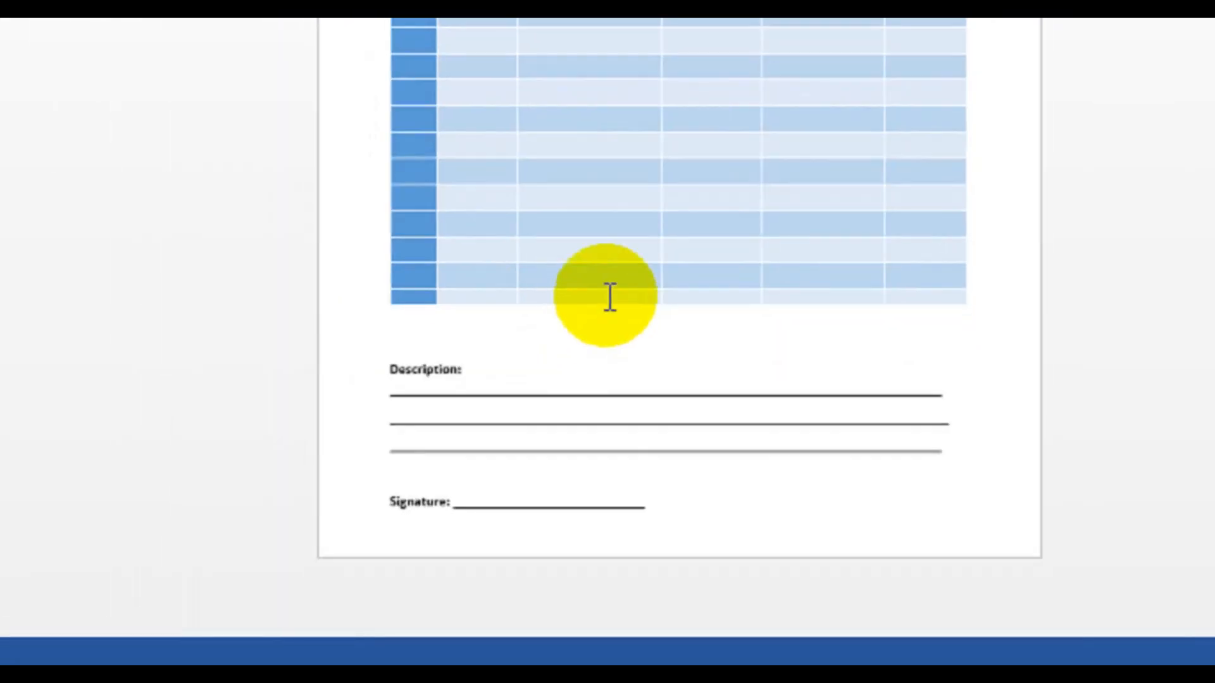
pyautogui.scroll(6, 608, 293)
pyautogui.scroll(-4, 658, 618)
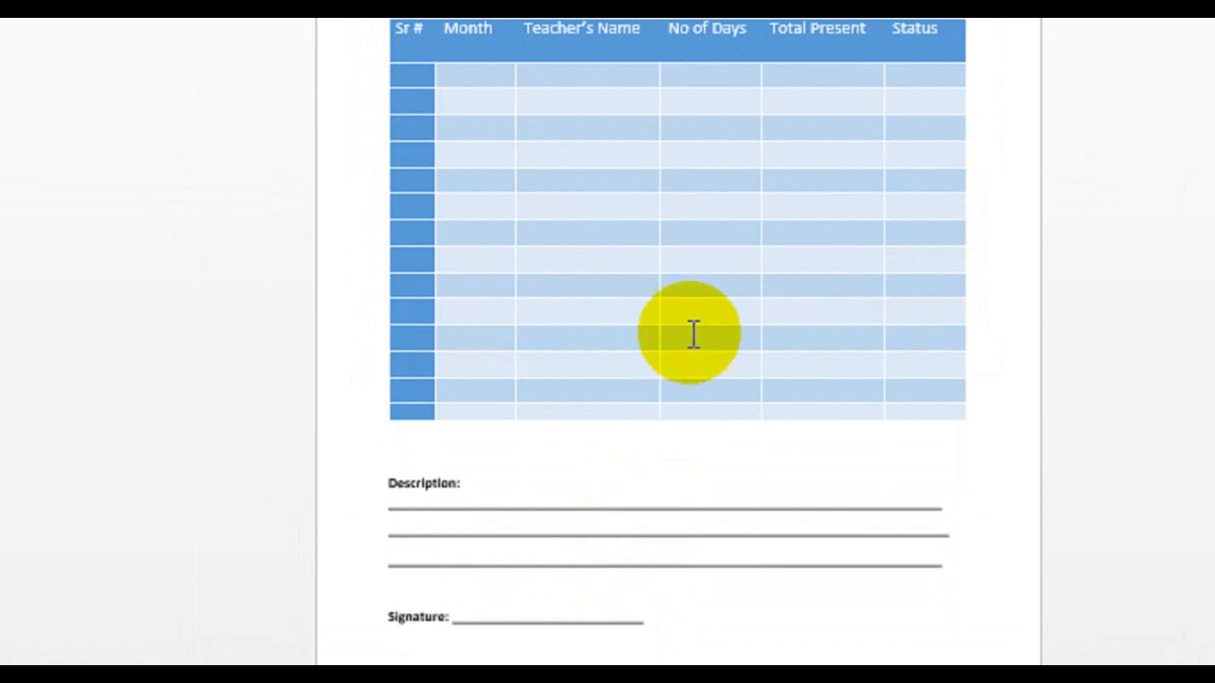
pyautogui.scroll(3, 705, 82)
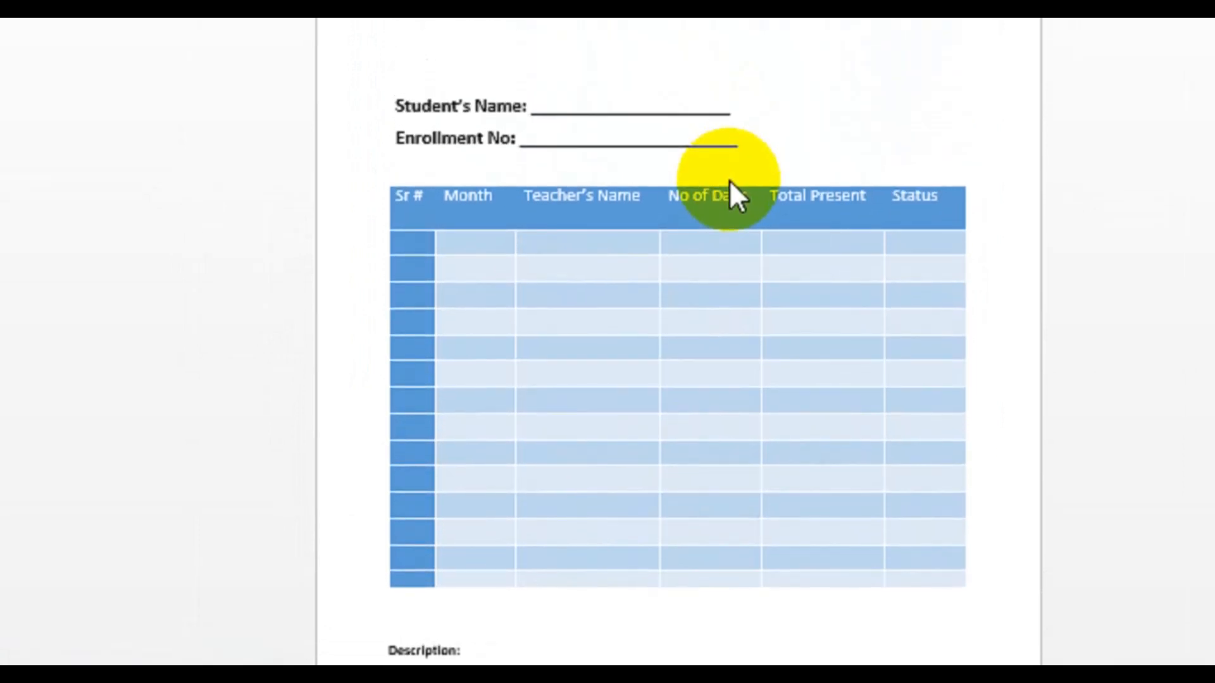